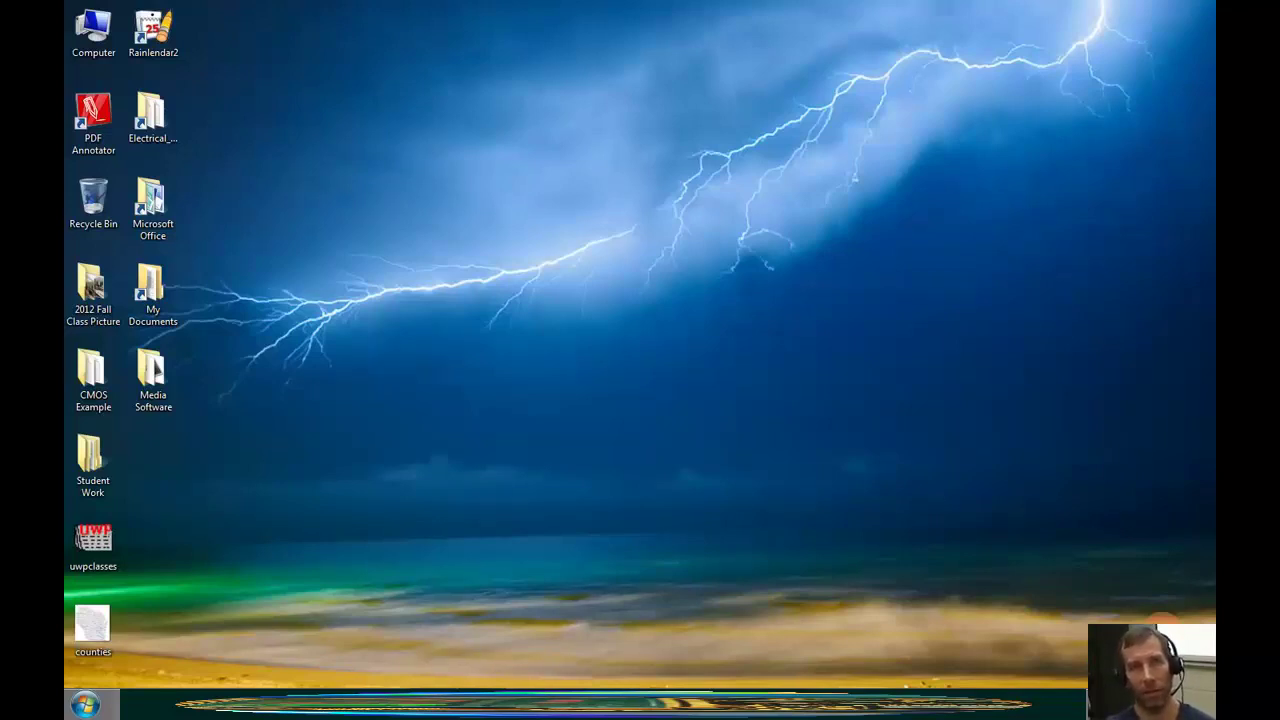
# - Launch B2 Spice v5 from Start > All Programs > B2 Spice A_D v5
pyautogui.click(82, 708)
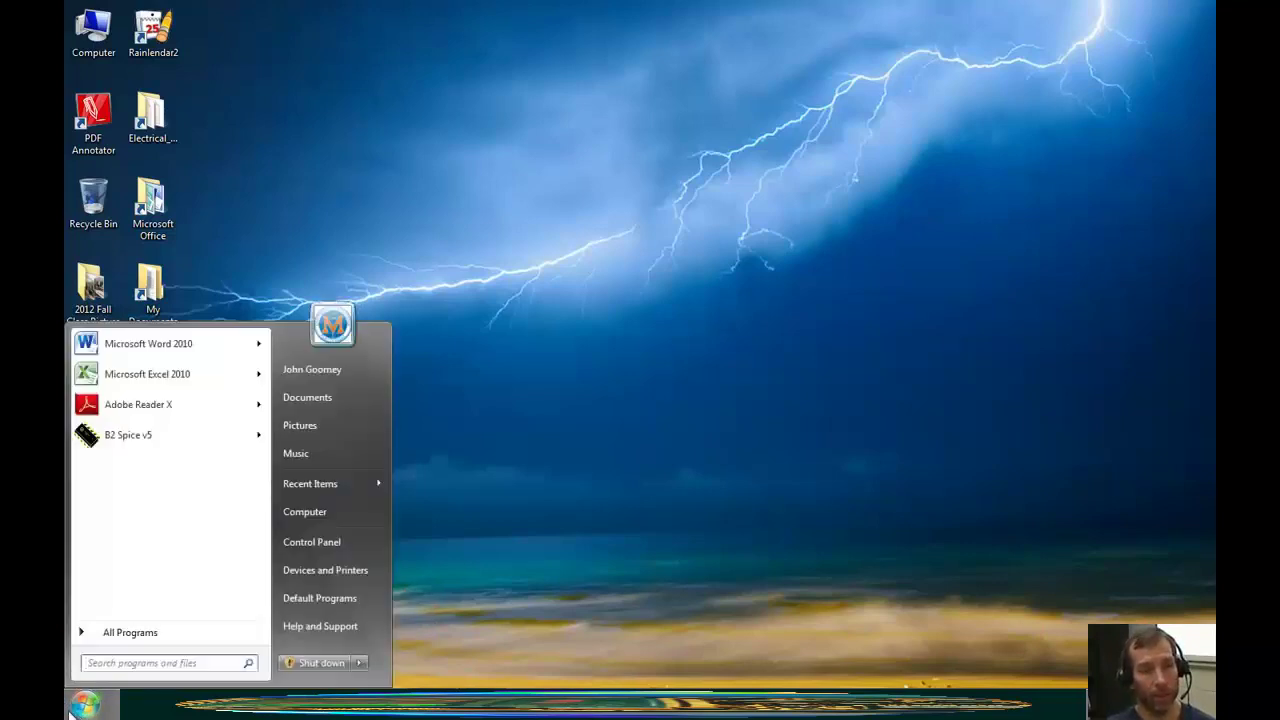
pyautogui.click(140, 633)
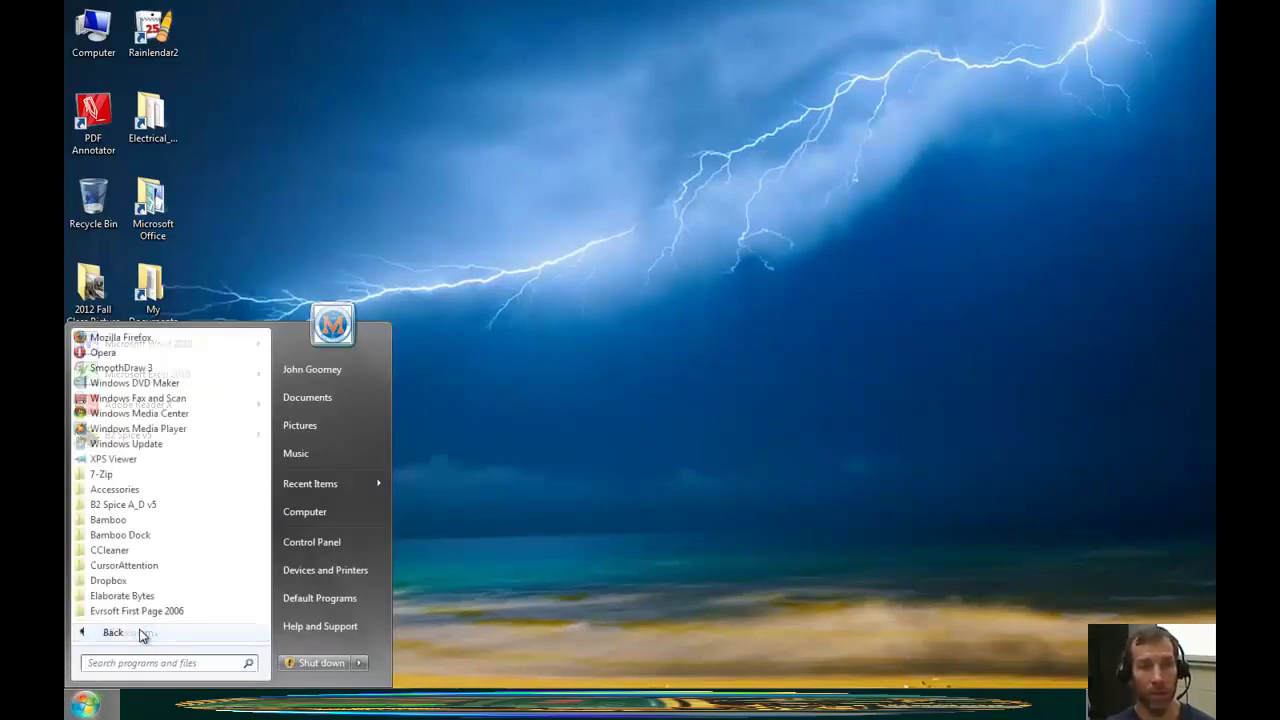
pyautogui.click(141, 508)
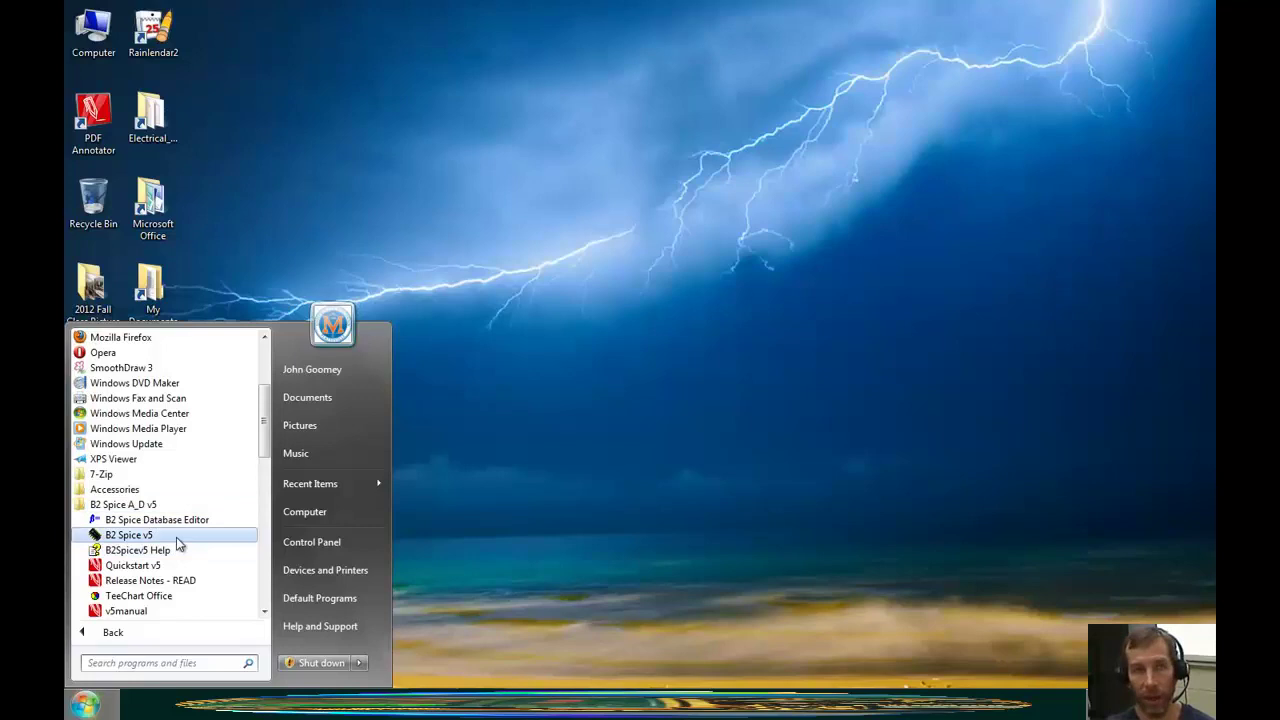
pyautogui.click(130, 535)
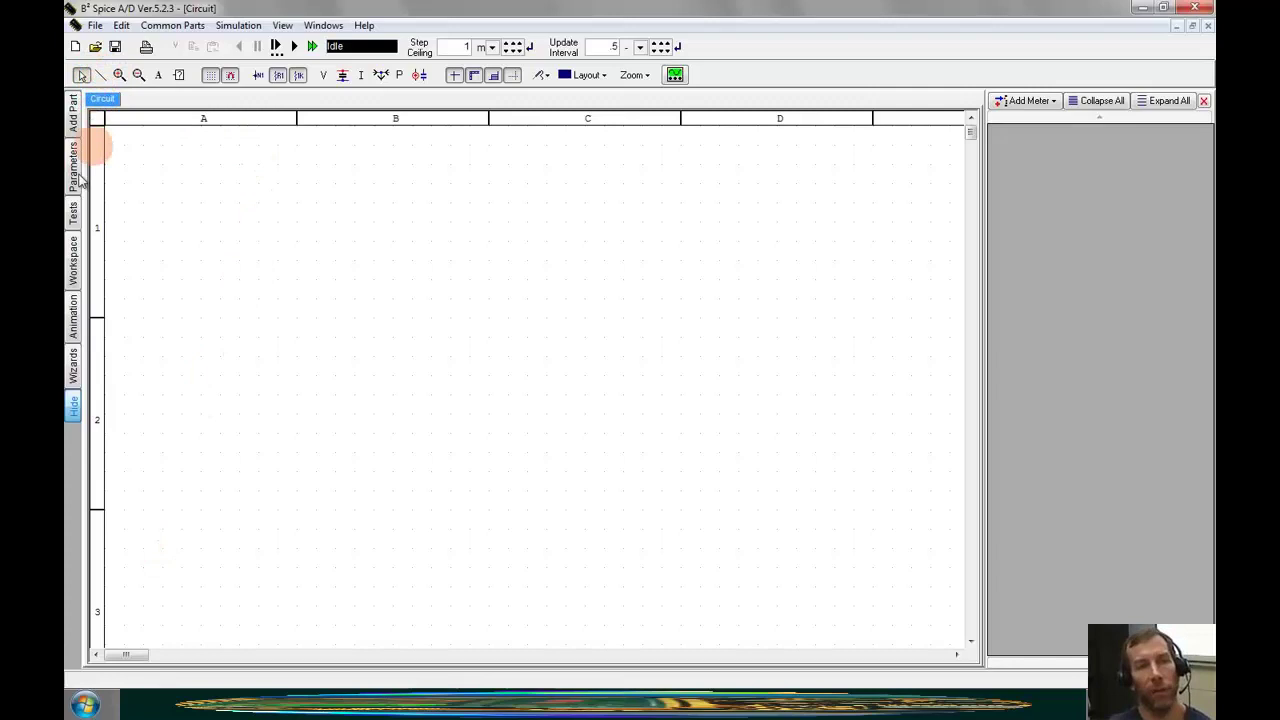
# - Place a Battery from Virtual Components > Voltage Sources as V1 on the circuit sheet
pyautogui.click(73, 118)
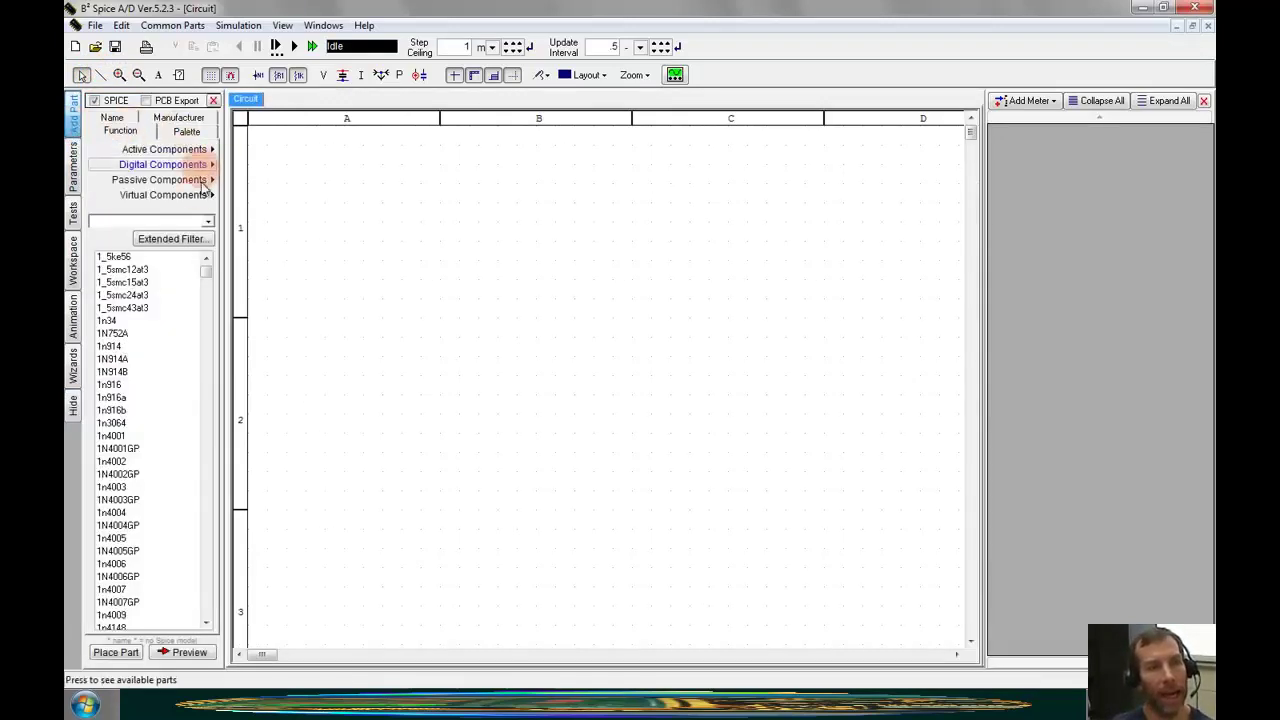
pyautogui.click(185, 199)
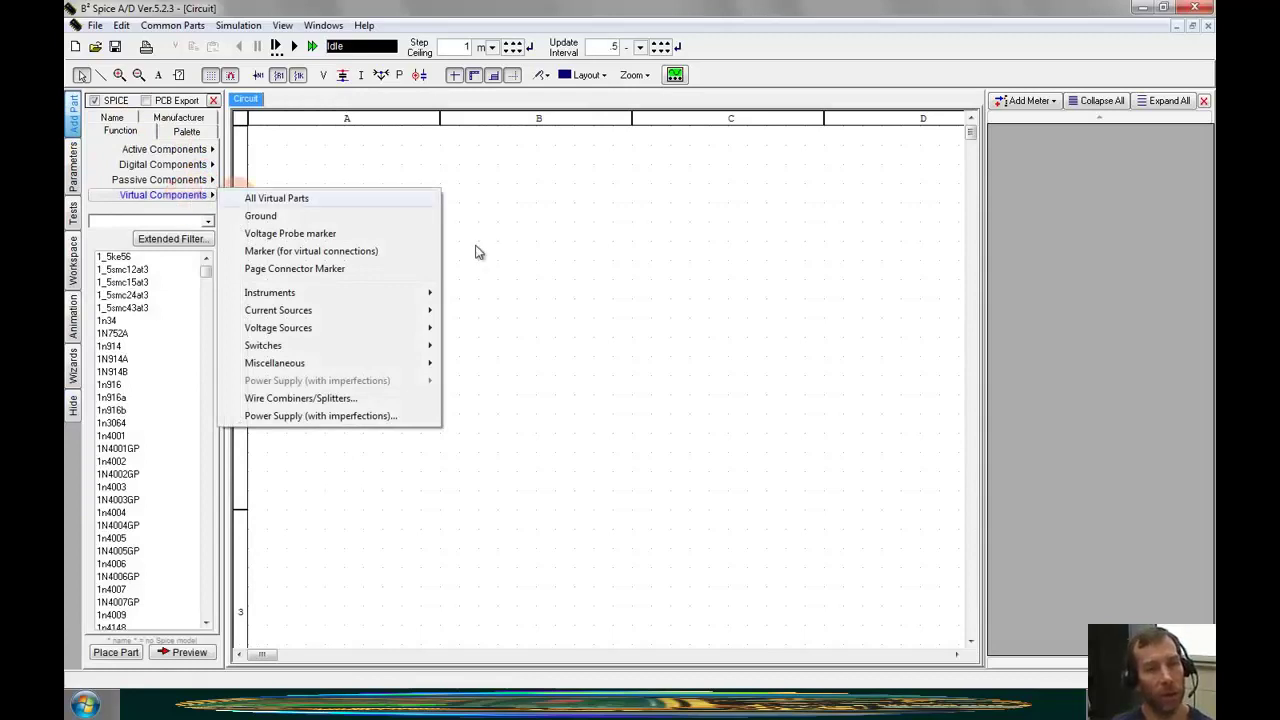
pyautogui.moveTo(375, 333)
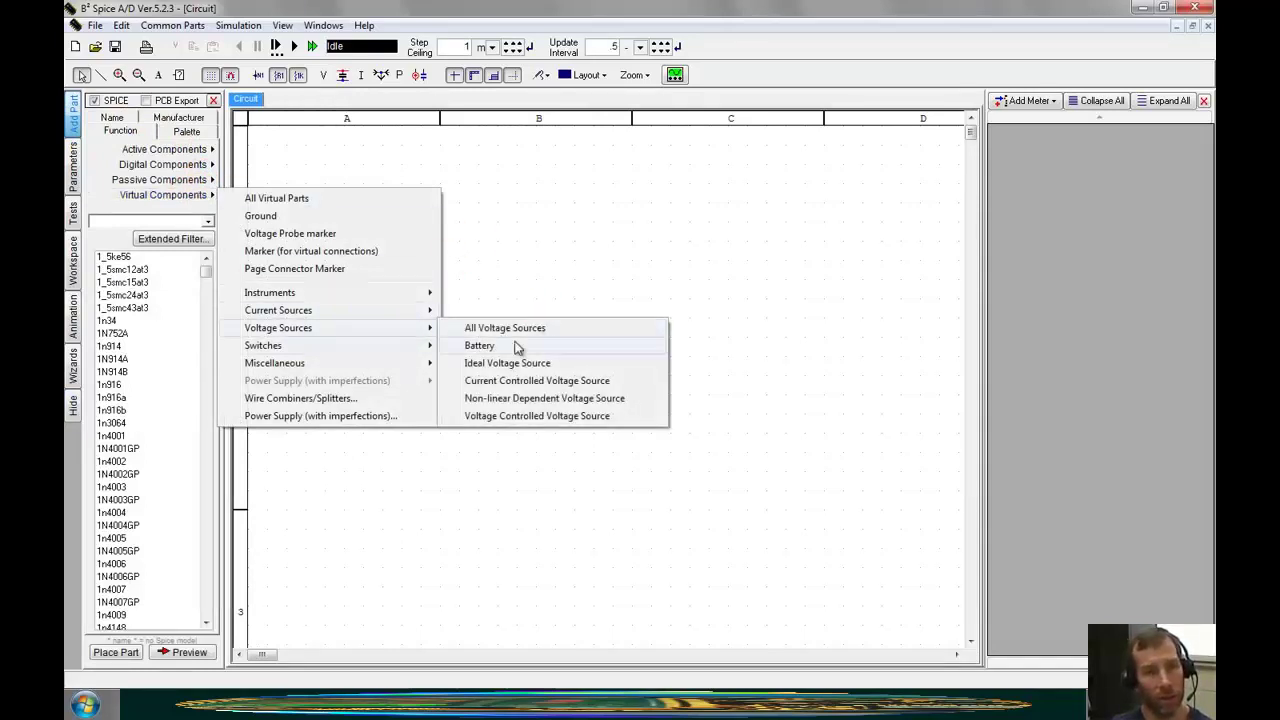
pyautogui.moveTo(480, 345)
pyautogui.mouseDown()
pyautogui.moveTo(503, 352)
pyautogui.moveTo(488, 322)
pyautogui.moveTo(481, 387)
pyautogui.moveTo(436, 308)
pyautogui.moveTo(486, 324)
pyautogui.moveTo(424, 336)
pyautogui.moveTo(496, 340)
pyautogui.mouseUp()
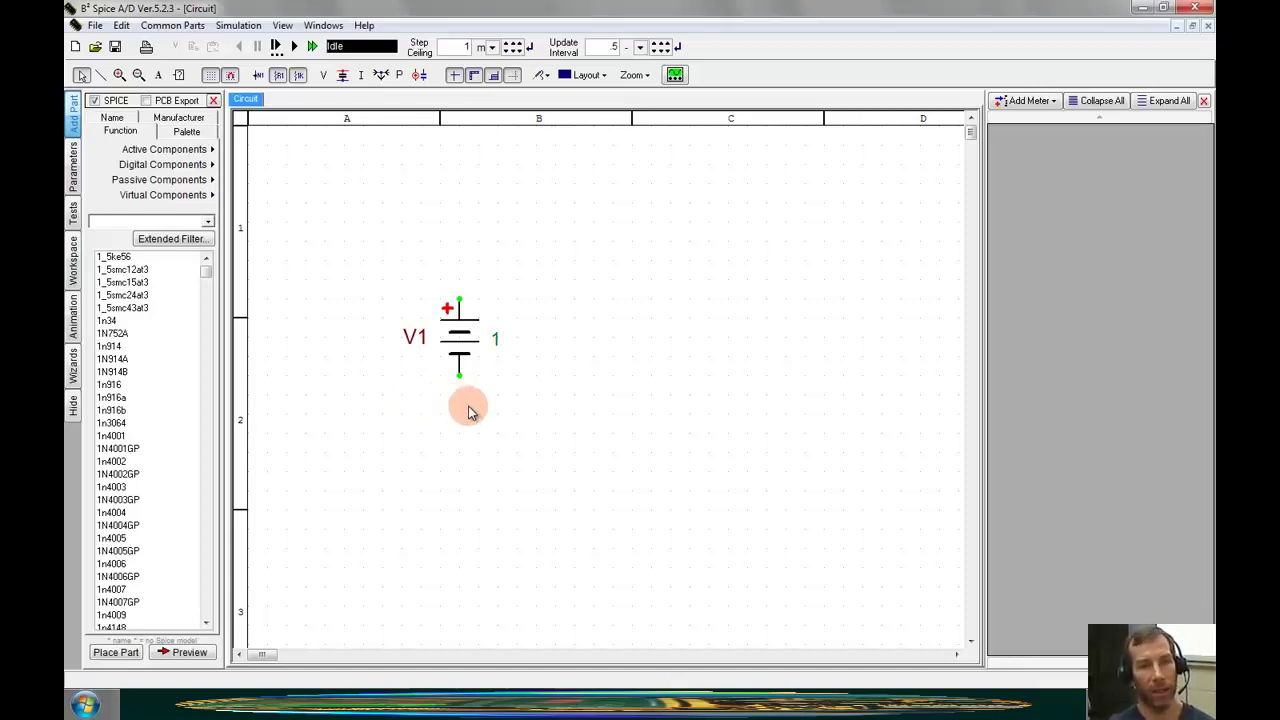
# - Place a 1K resistor R1 on the sheet, positioned above the battery
pyautogui.press('r')
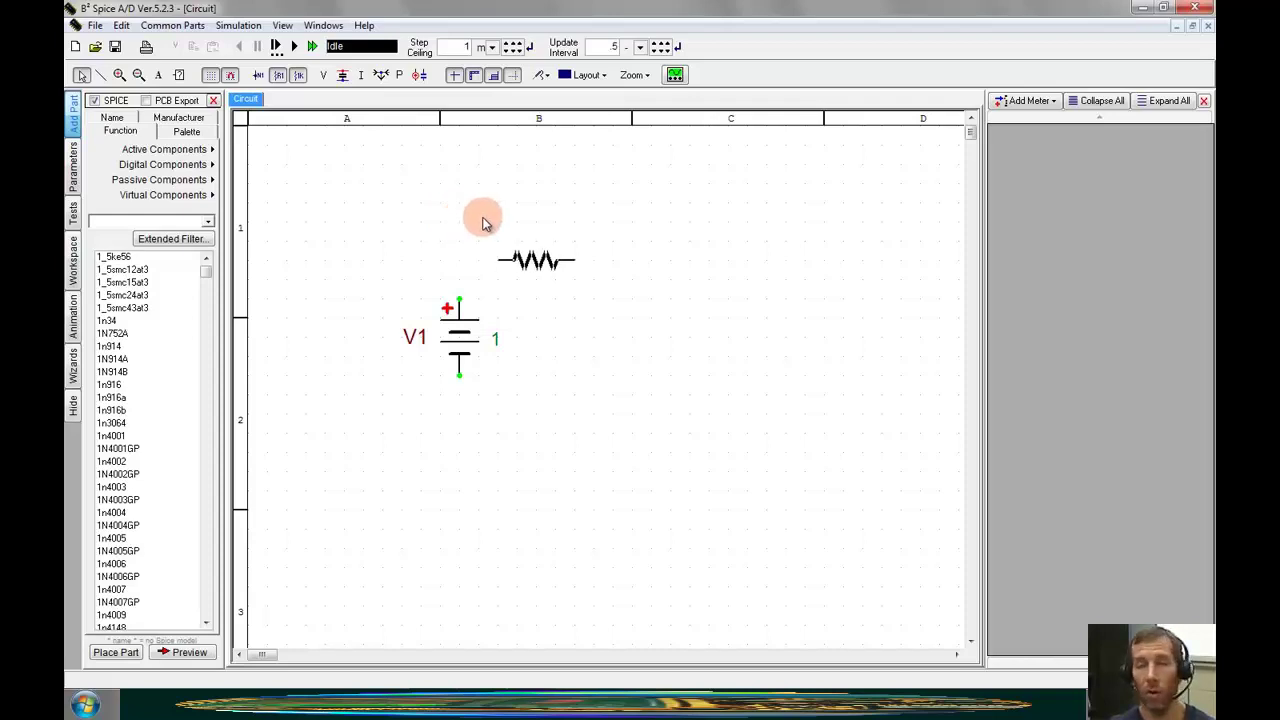
pyautogui.click(482, 223)
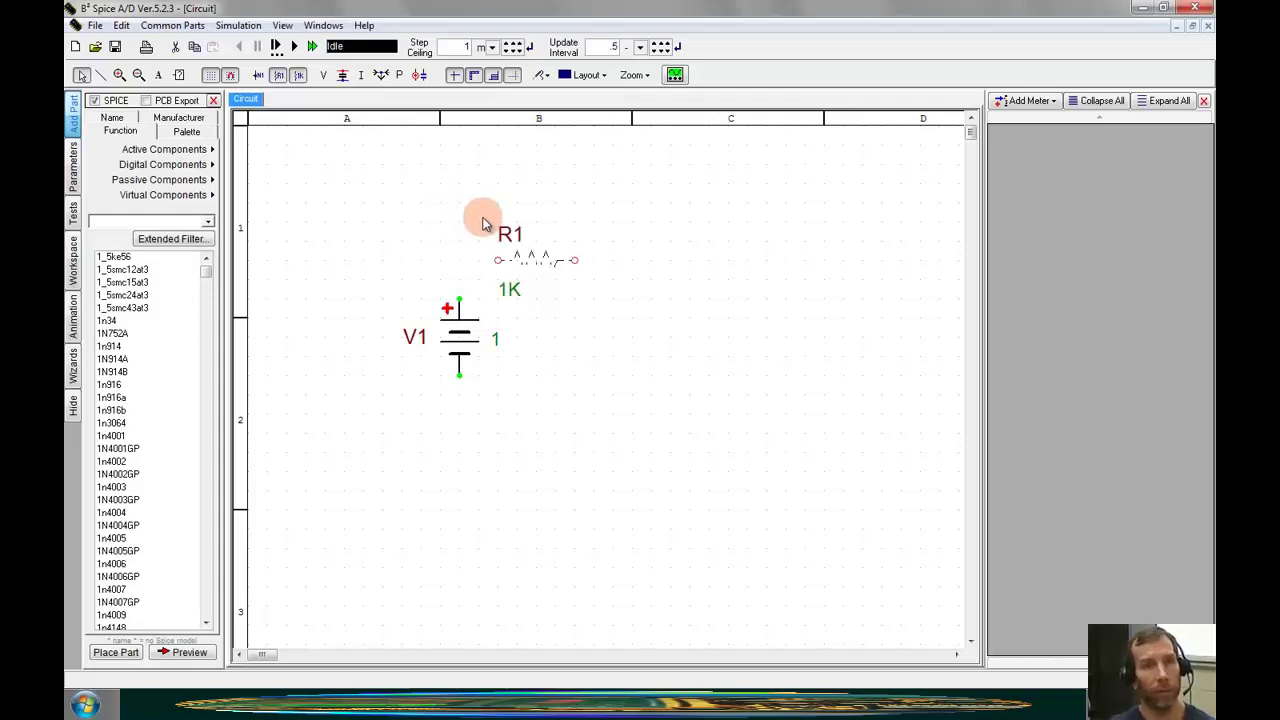
pyautogui.moveTo(537, 265); pyautogui.dragTo(530, 188)
pyautogui.click(533, 286)
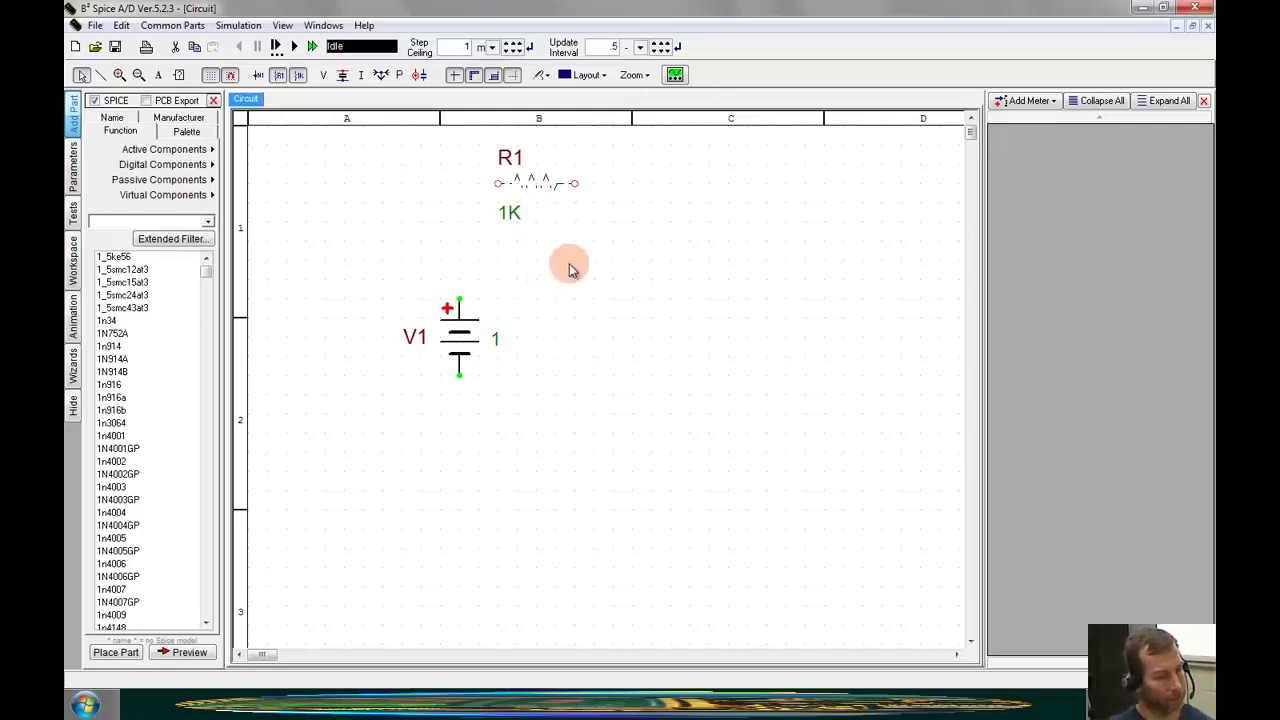
# - Paste copies as R2 right of R1 and a vertical R3 right of V1
pyautogui.hotkey('ctrl', 'v')
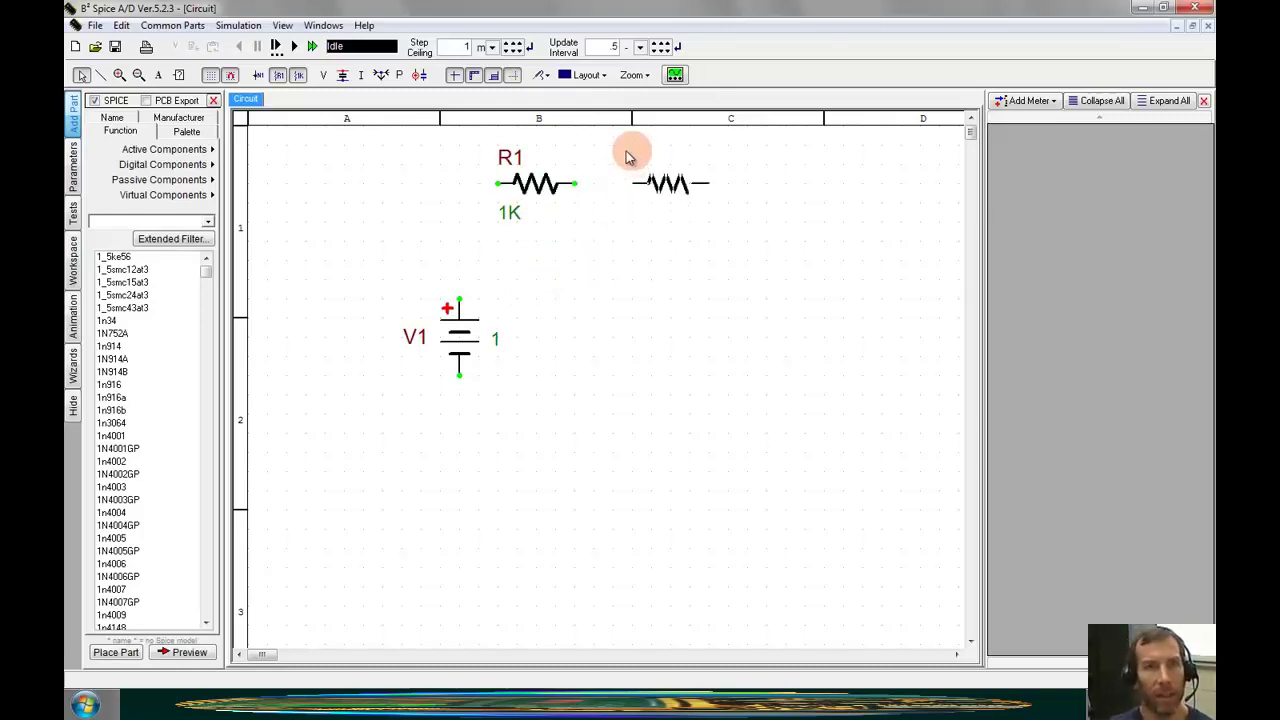
pyautogui.moveTo(618, 156); pyautogui.dragTo(657, 158)
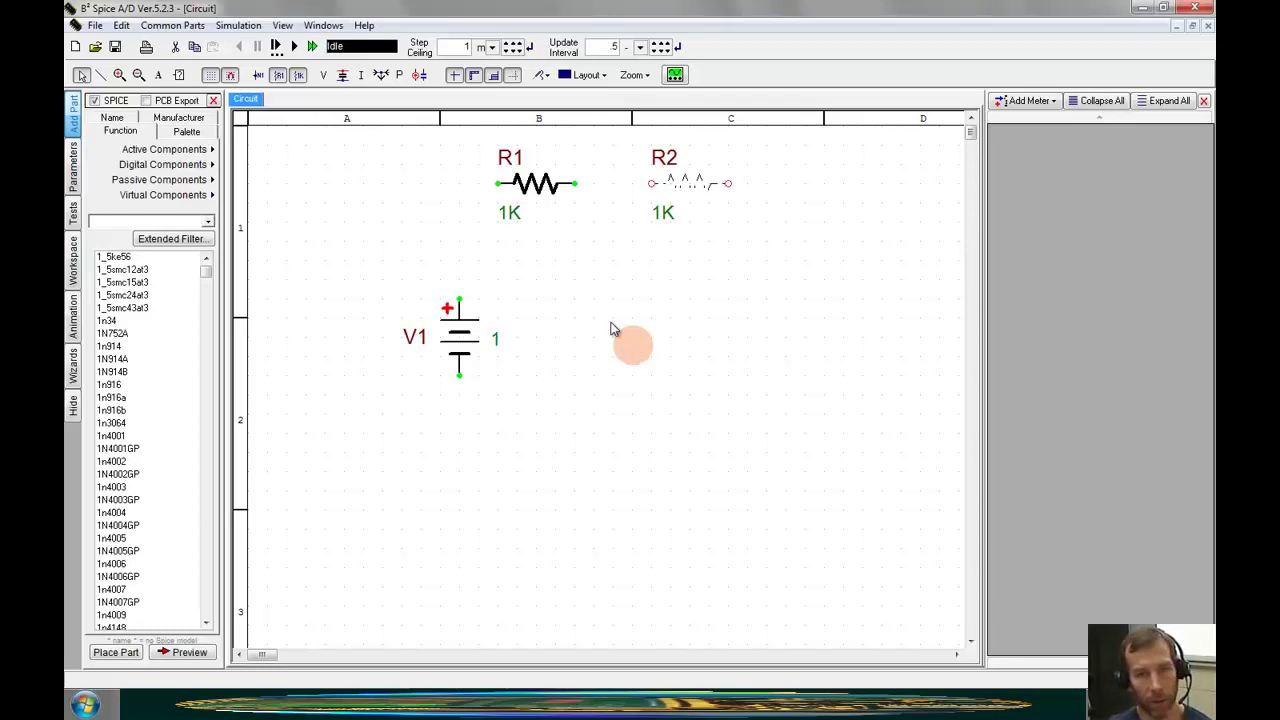
pyautogui.hotkey('ctrl', 'v')
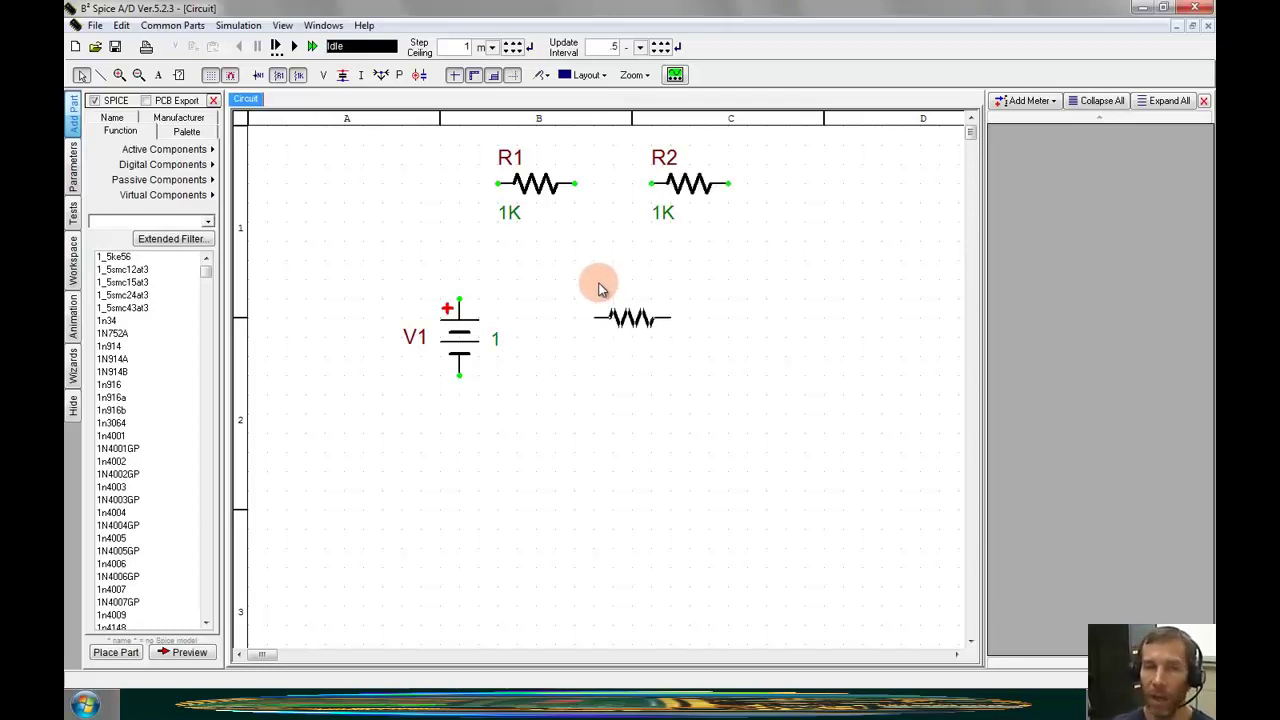
pyautogui.hotkey('ctrl', 'r')
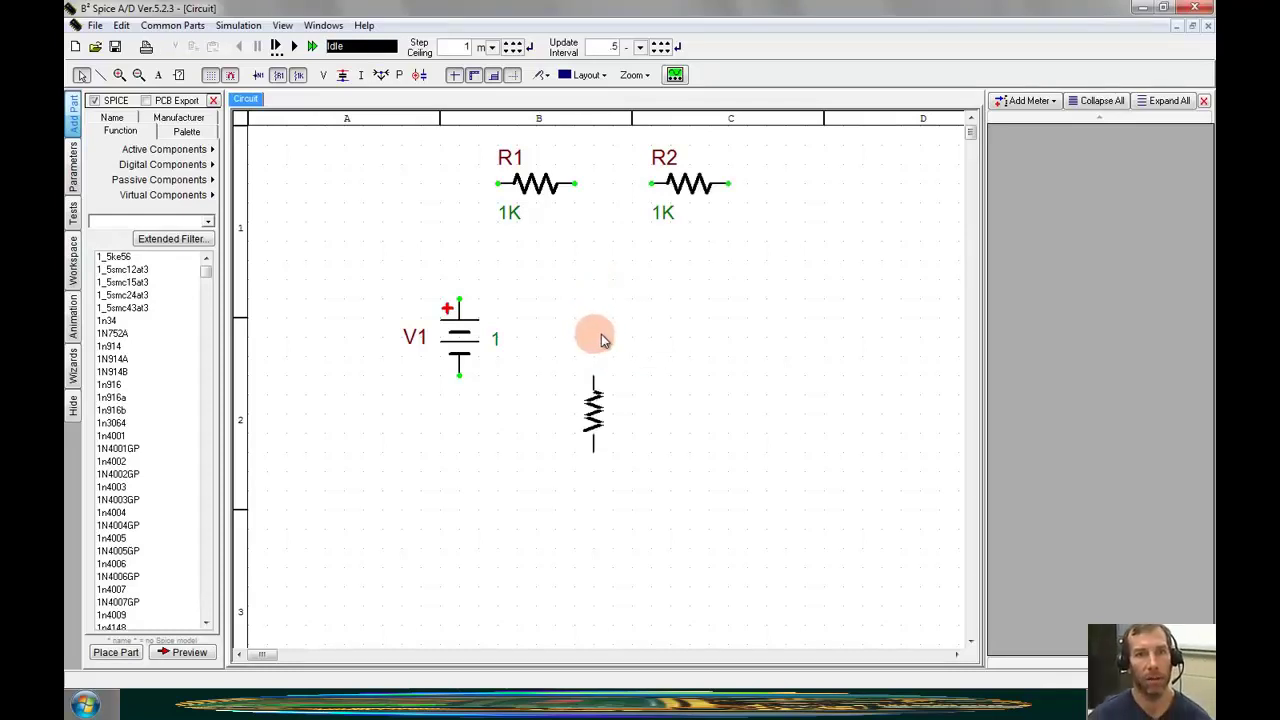
pyautogui.click(607, 338)
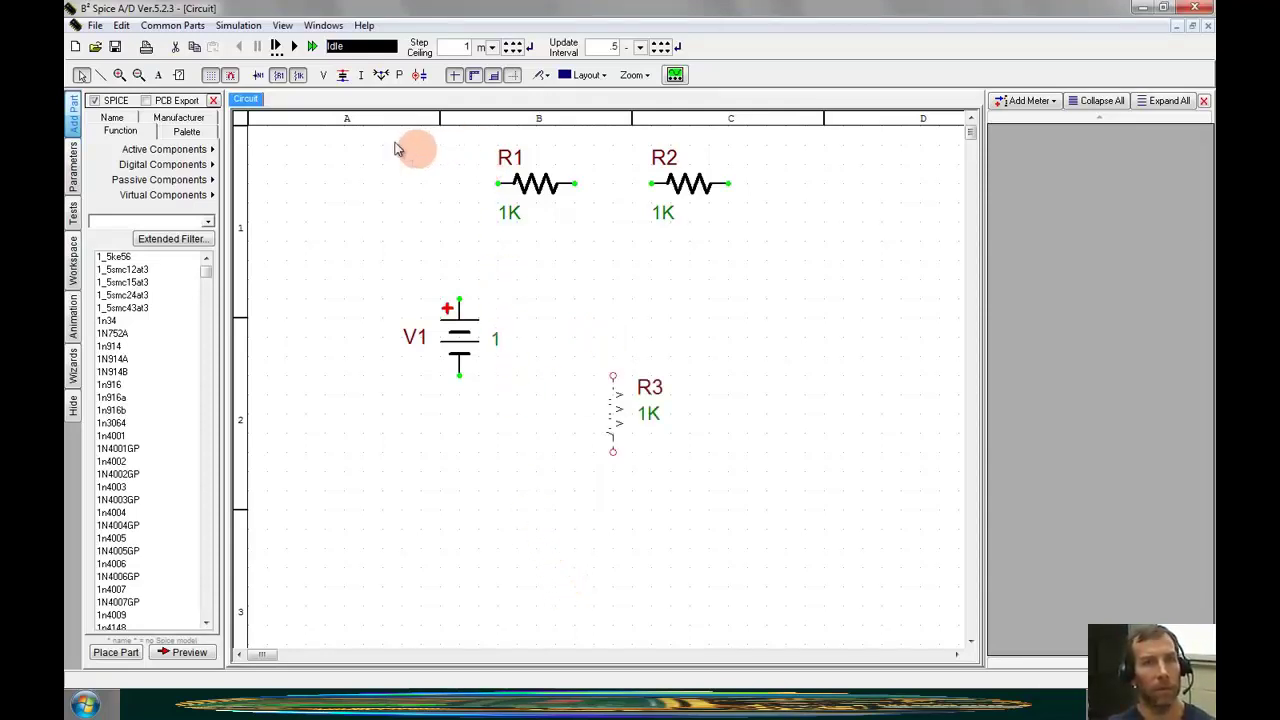
# - Centre R1's name and value labels and set R1's resistance to 2k
pyautogui.click(515, 216)
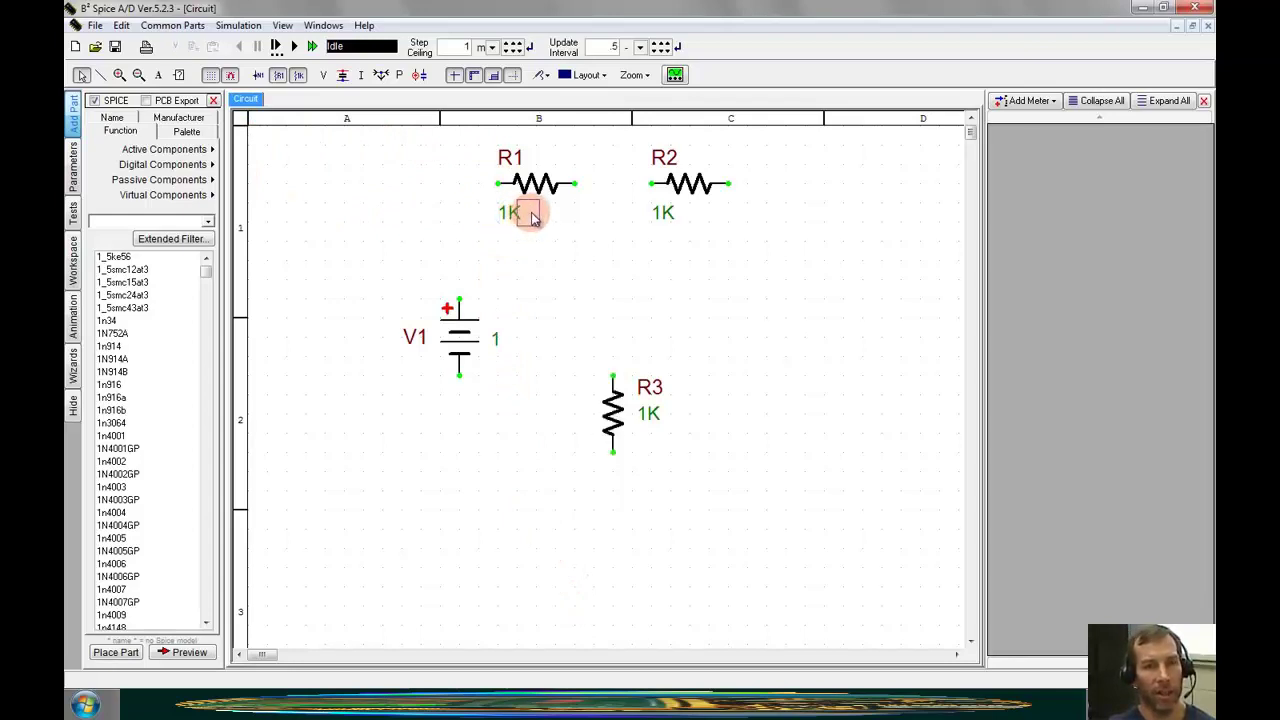
pyautogui.moveTo(533, 218); pyautogui.dragTo(534, 211)
pyautogui.moveTo(509, 157); pyautogui.dragTo(531, 158)
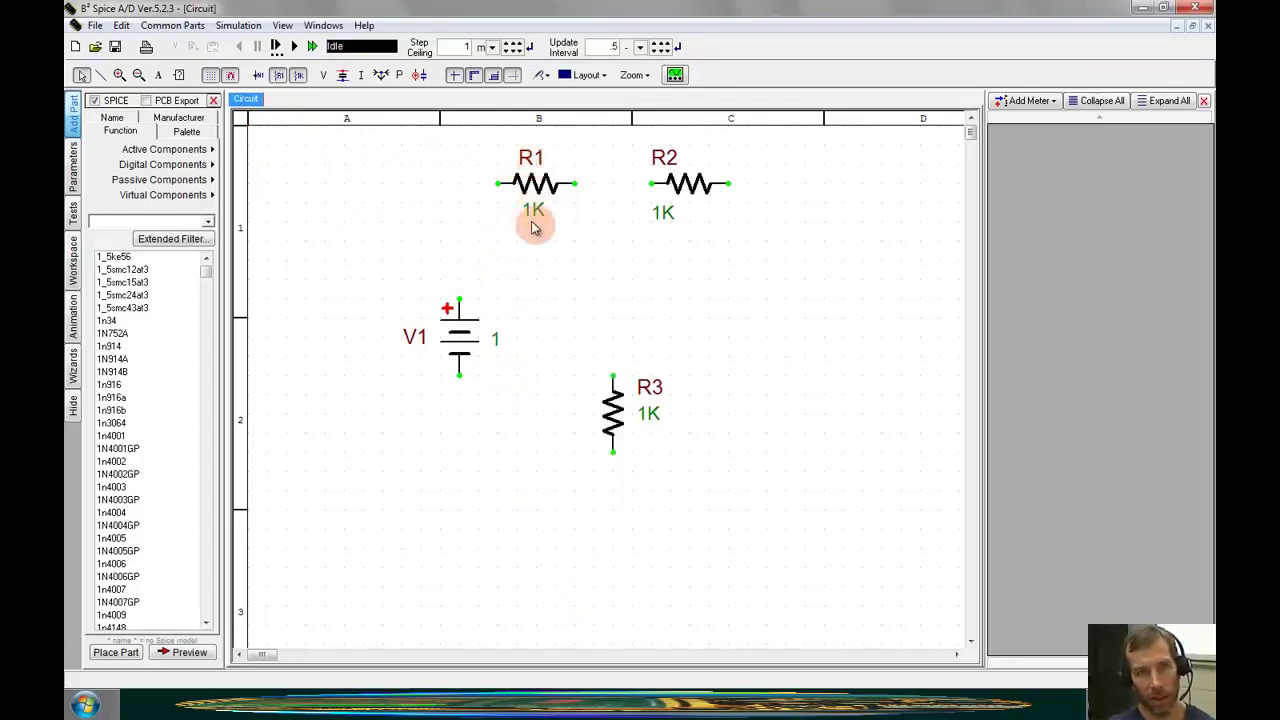
pyautogui.click(533, 217)
pyautogui.doubleClick(533, 217)
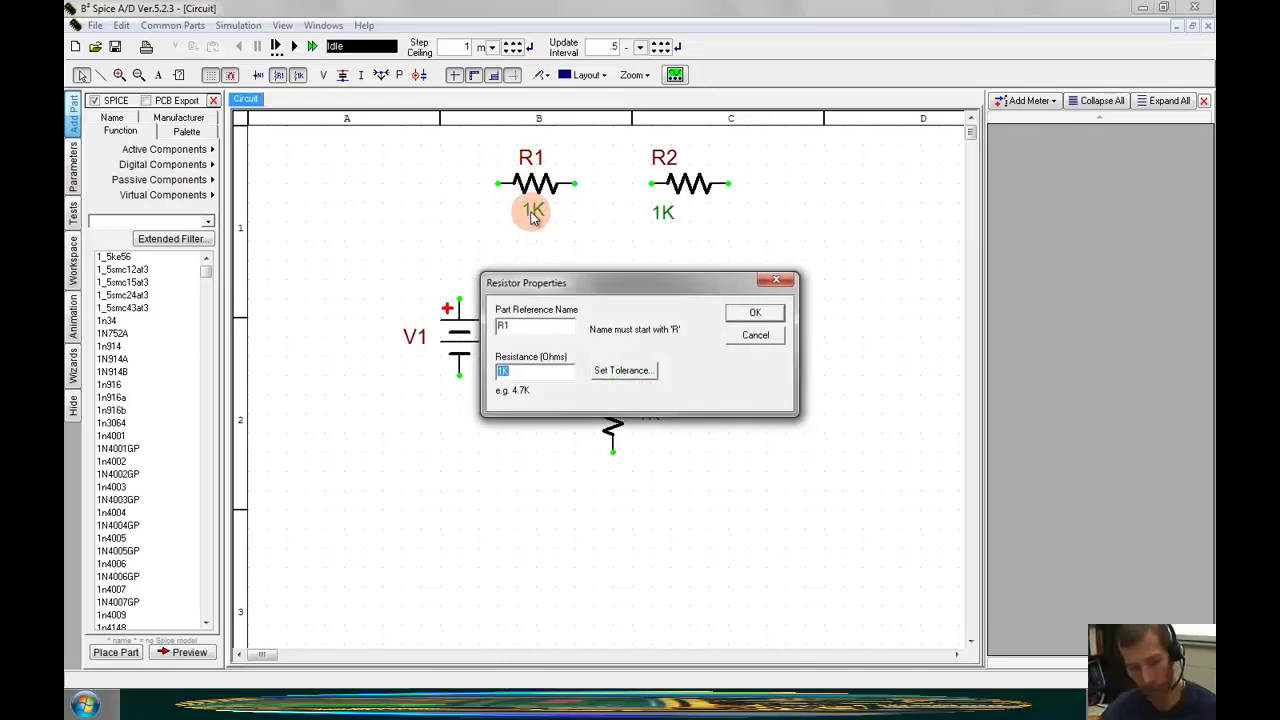
pyautogui.write('2k')
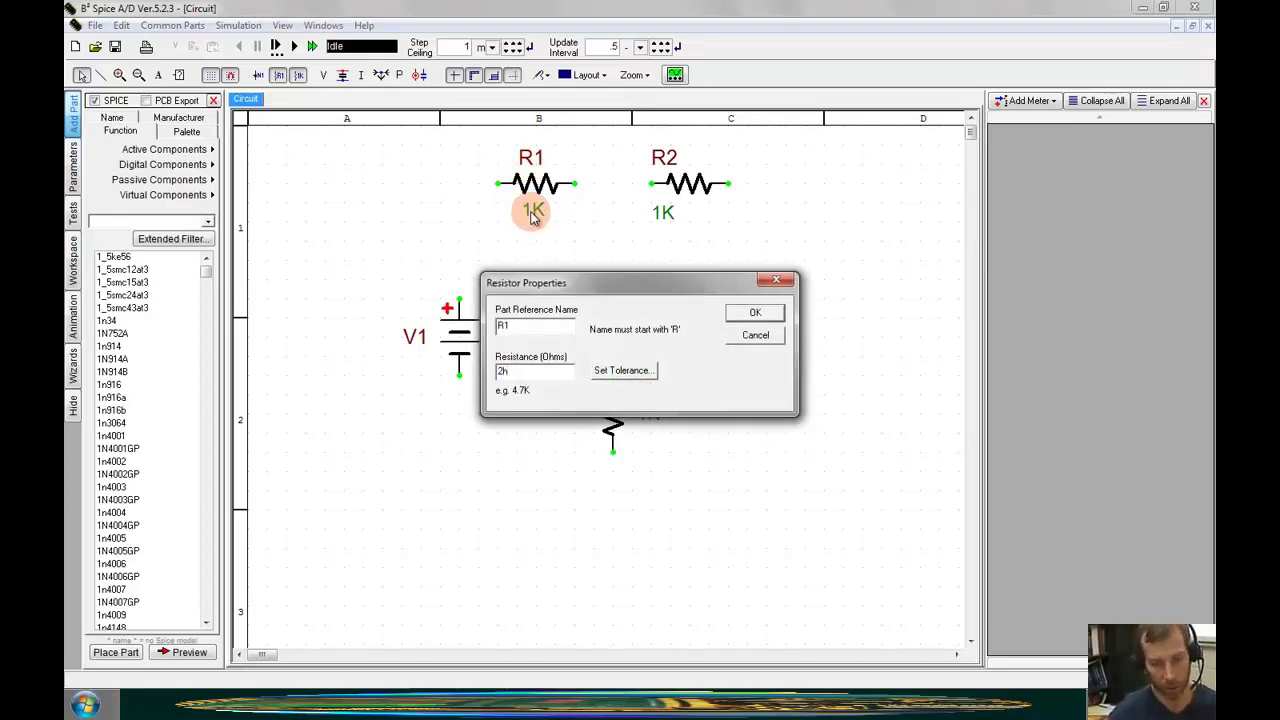
pyautogui.press('Return')
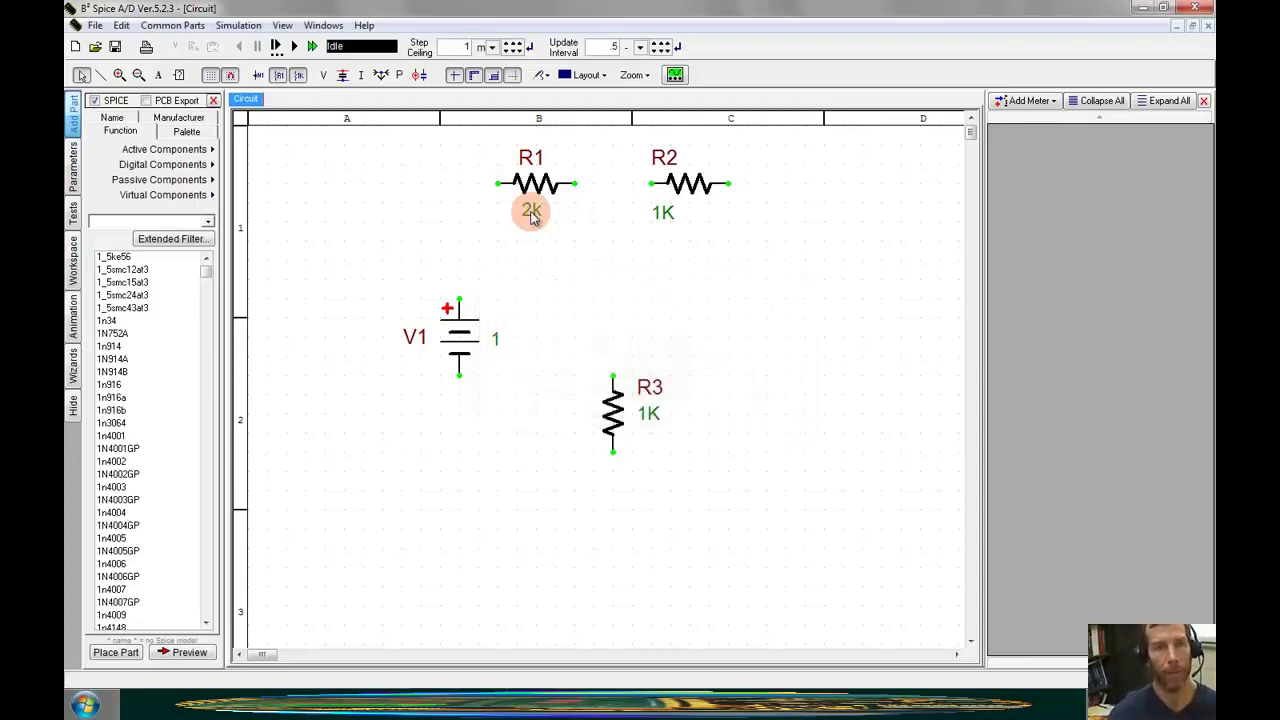
# - Set R2's resistance to 3k and R3's resistance to 5.1k
pyautogui.doubleClick(697, 221)
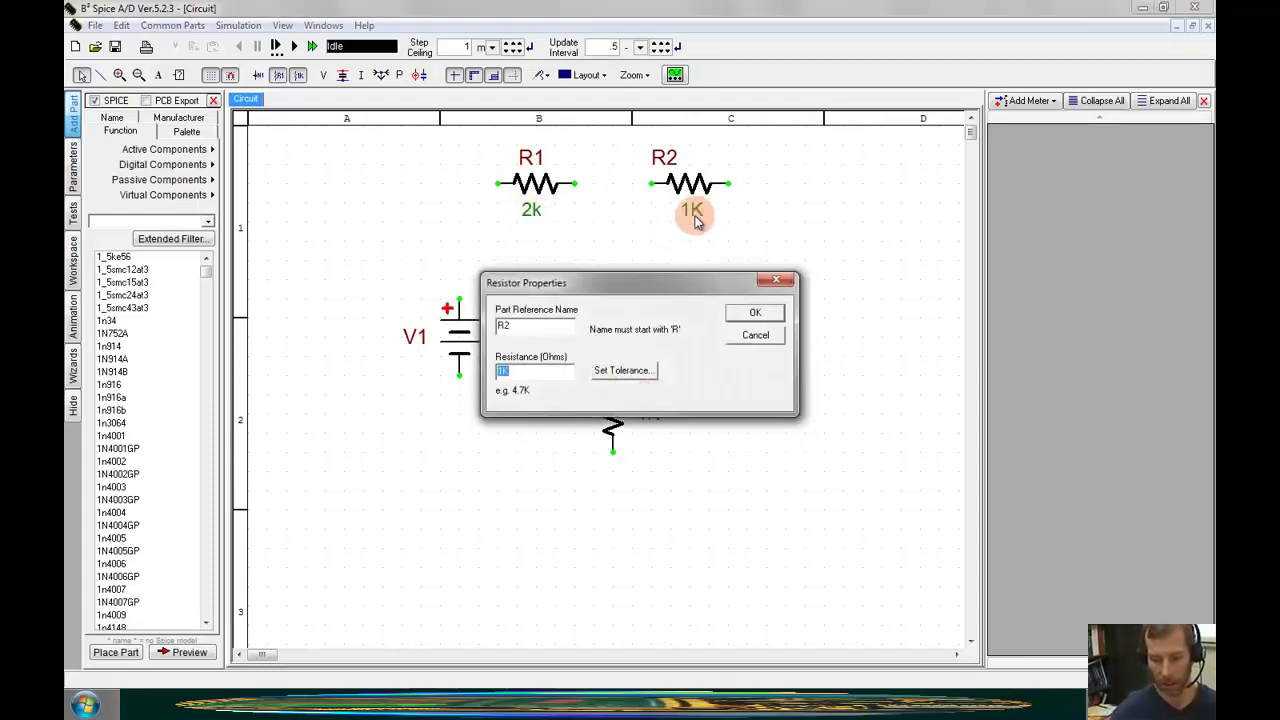
pyautogui.write('3k')
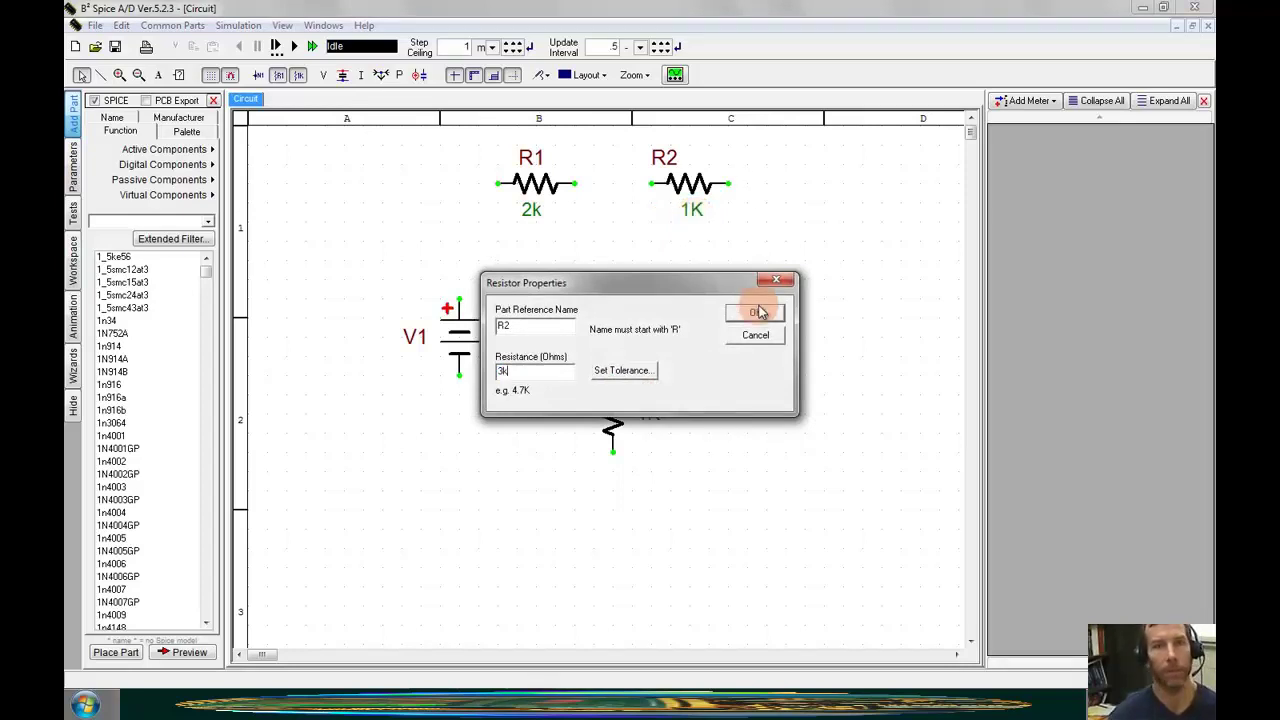
pyautogui.click(758, 312)
pyautogui.doubleClick(648, 418)
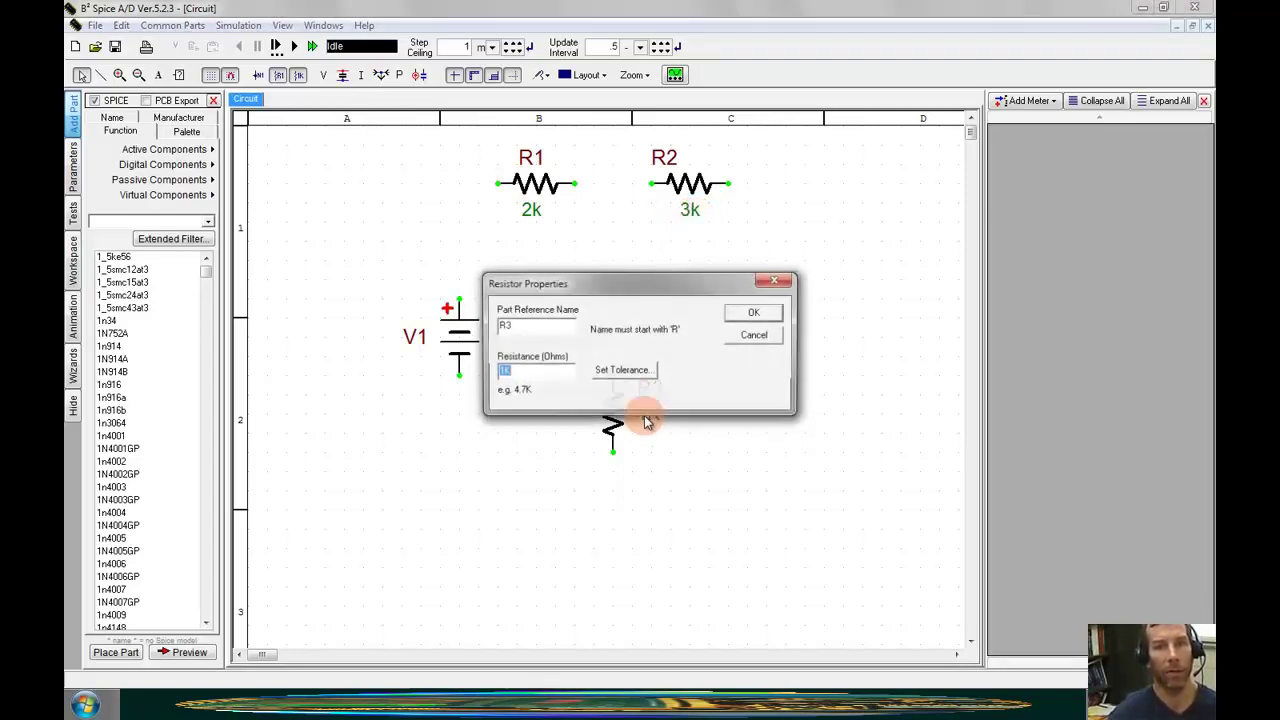
pyautogui.write('5.1k')
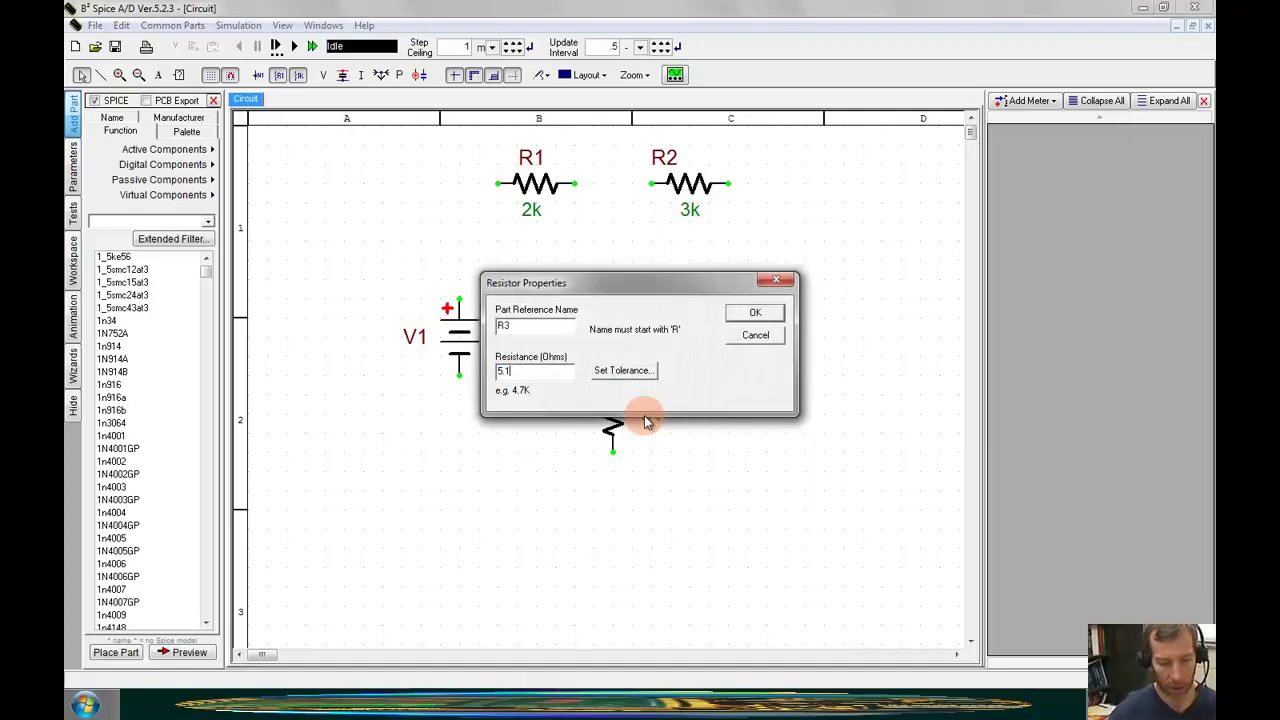
pyautogui.click(756, 314)
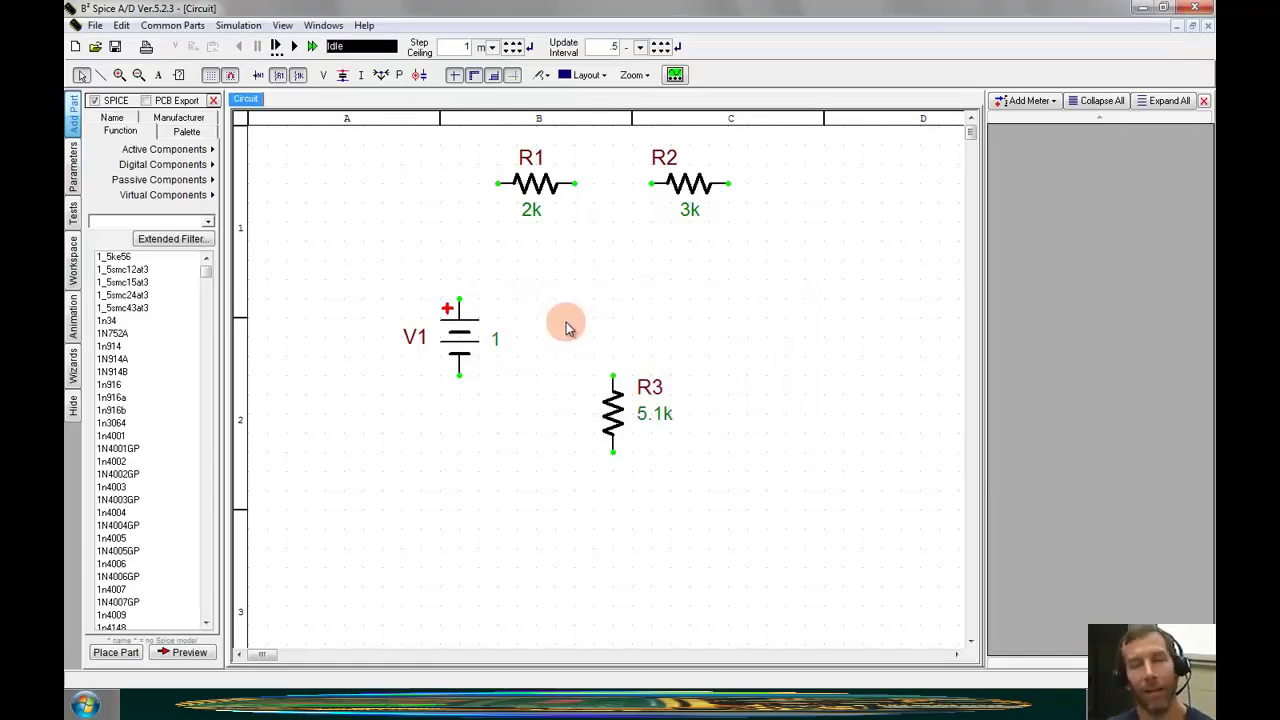
# - Place a vertically rotated current-controlled voltage source H1 right of the circuit, below R2
pyautogui.click(162, 200)
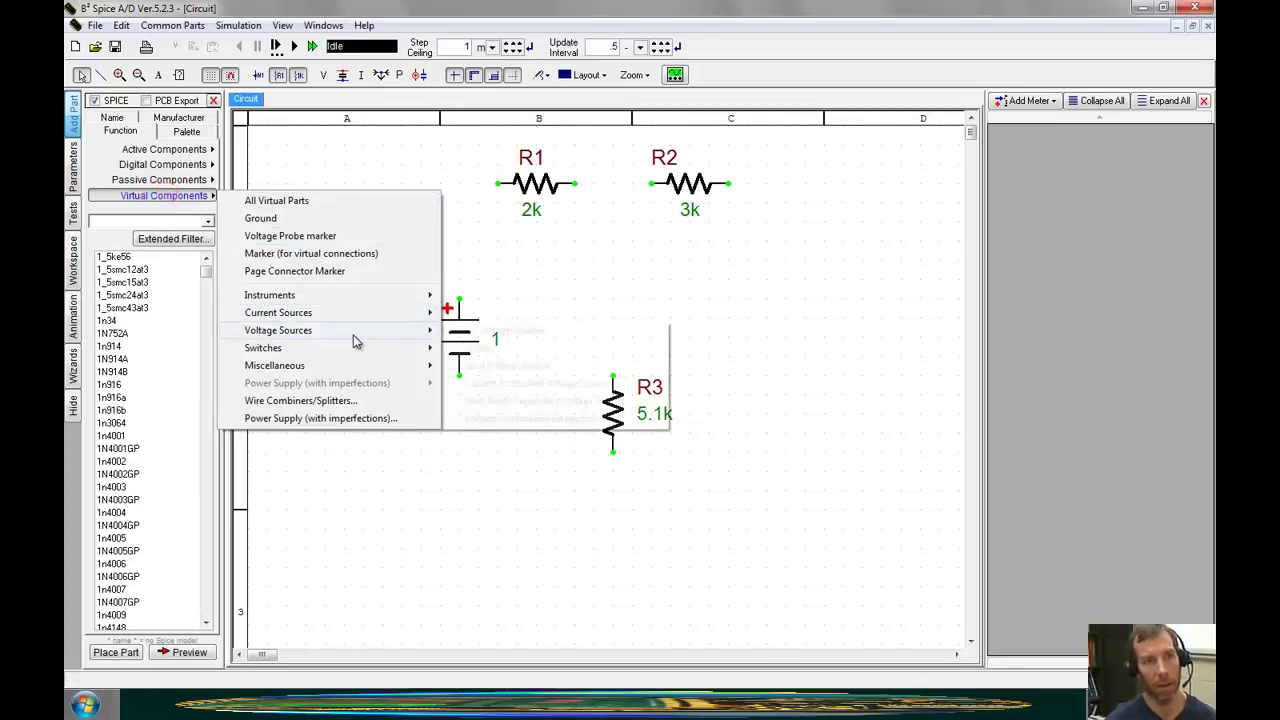
pyautogui.moveTo(357, 333)
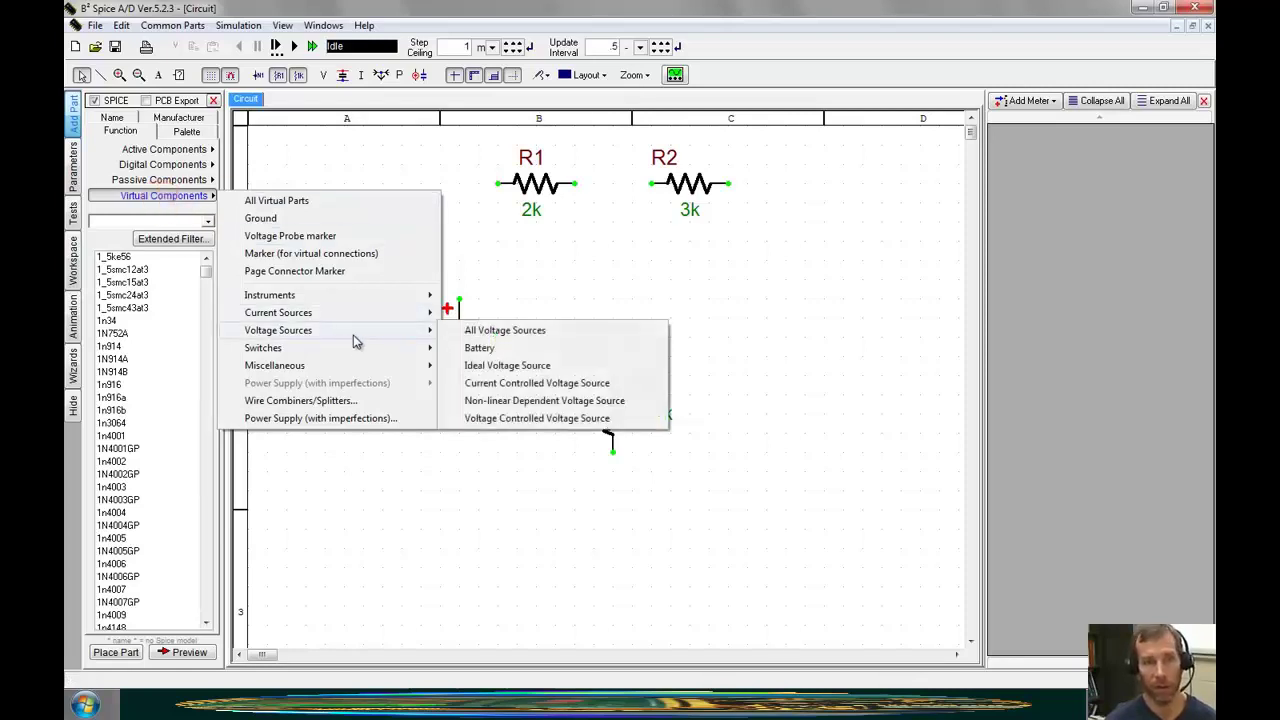
pyautogui.click(545, 385)
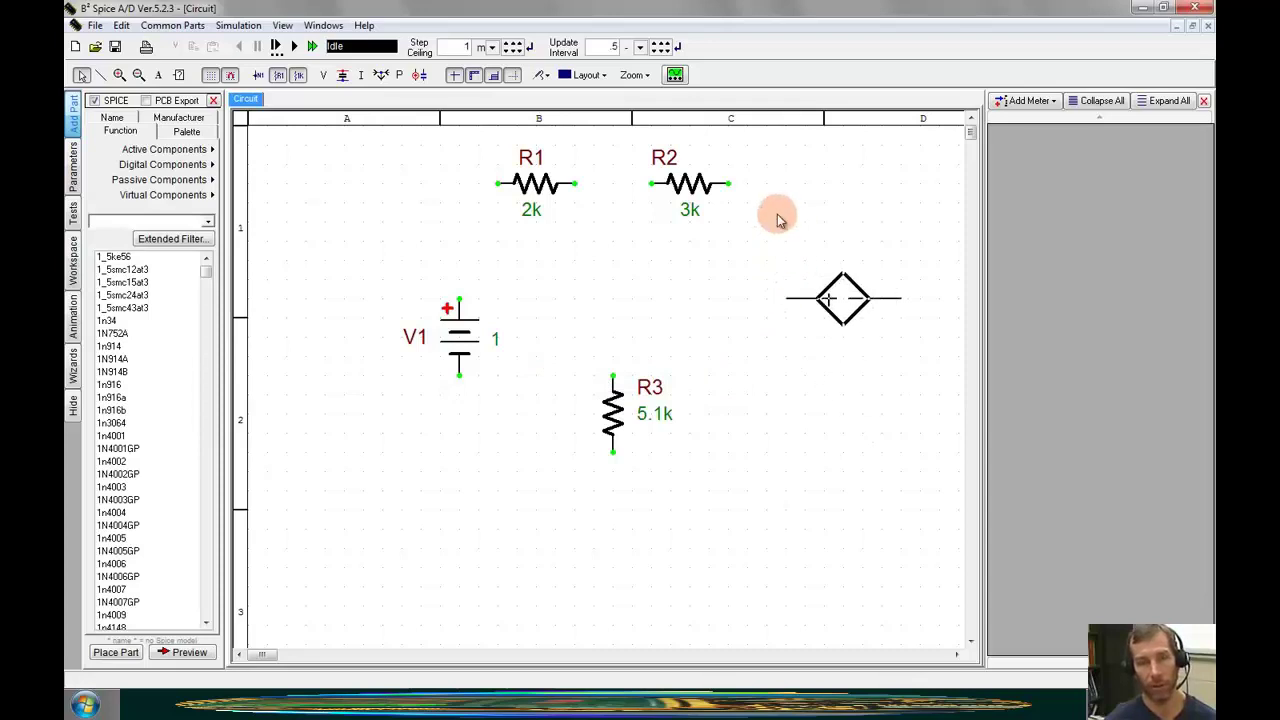
pyautogui.hotkey('ctrl', 'r')
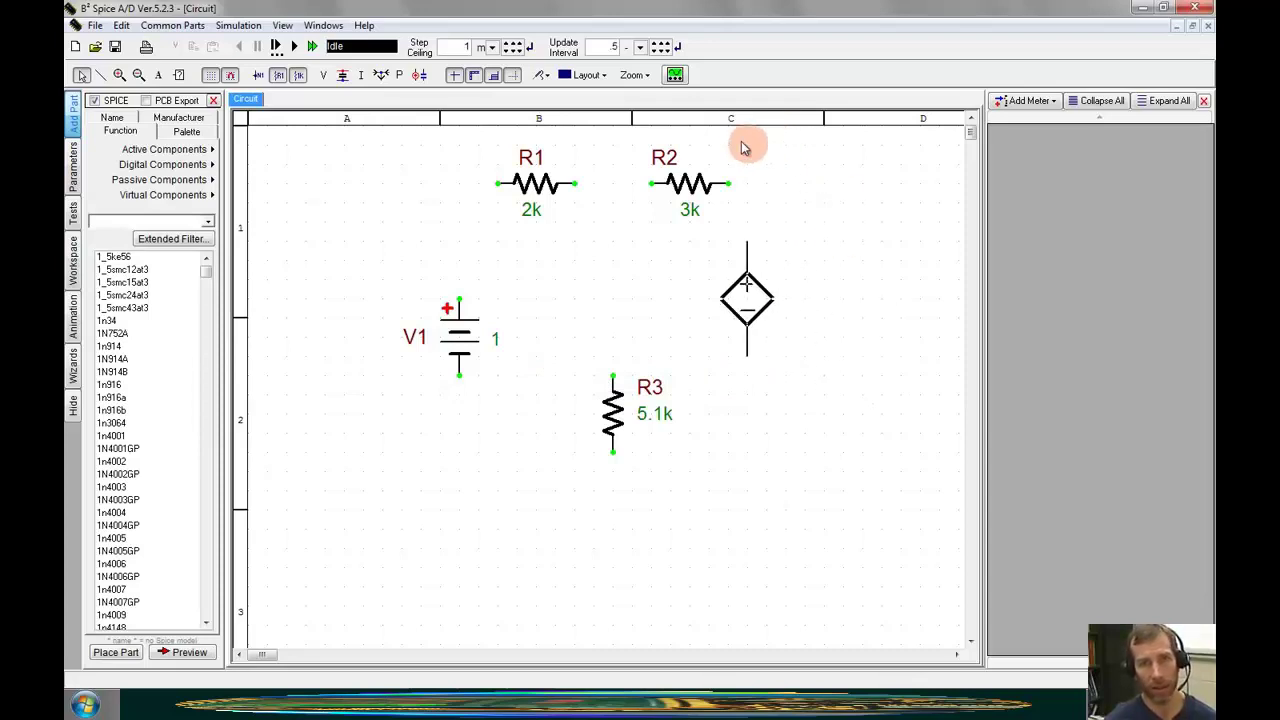
pyautogui.click(761, 193)
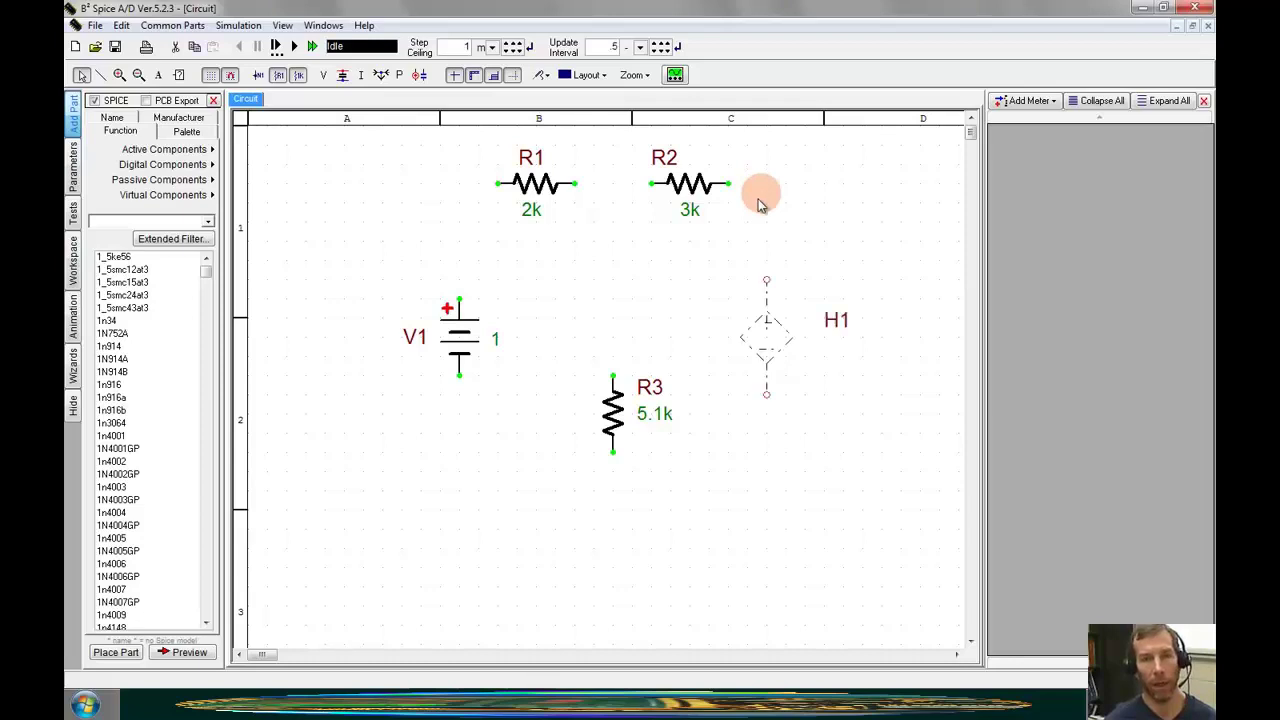
pyautogui.click(771, 500)
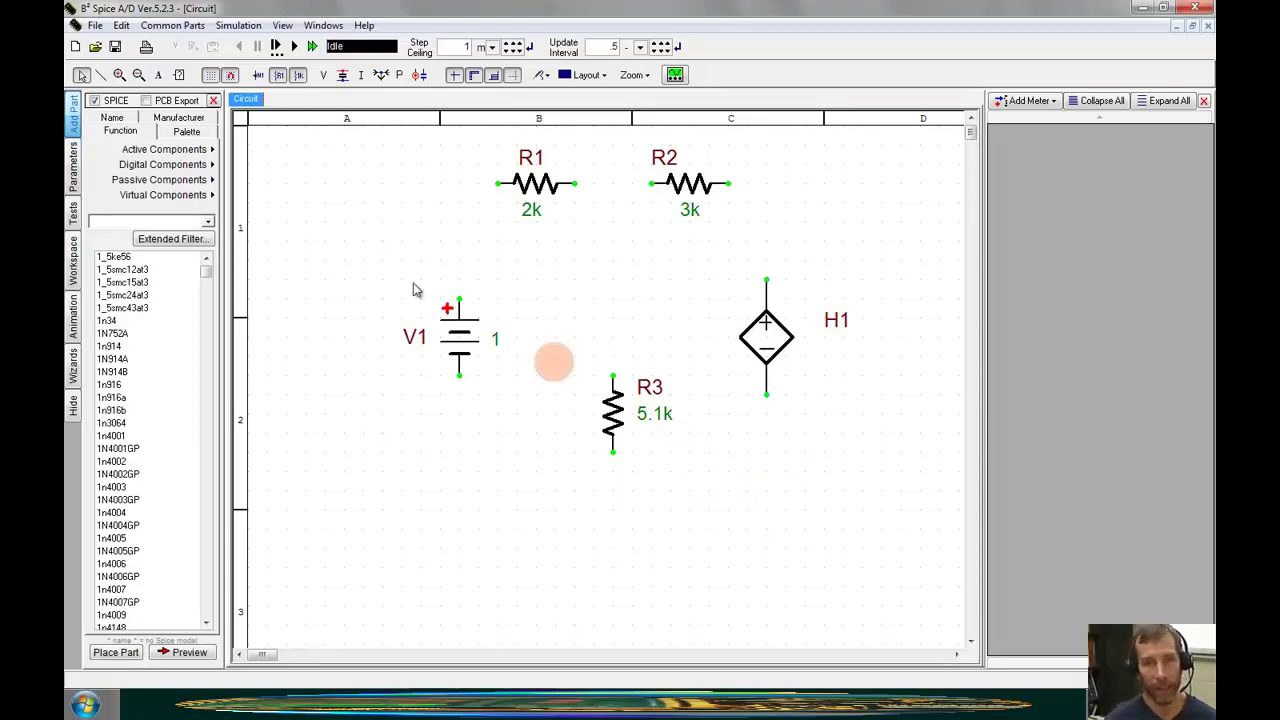
# - Place a vertical ammeter Am1 from Common Parts above R3
pyautogui.click(176, 30)
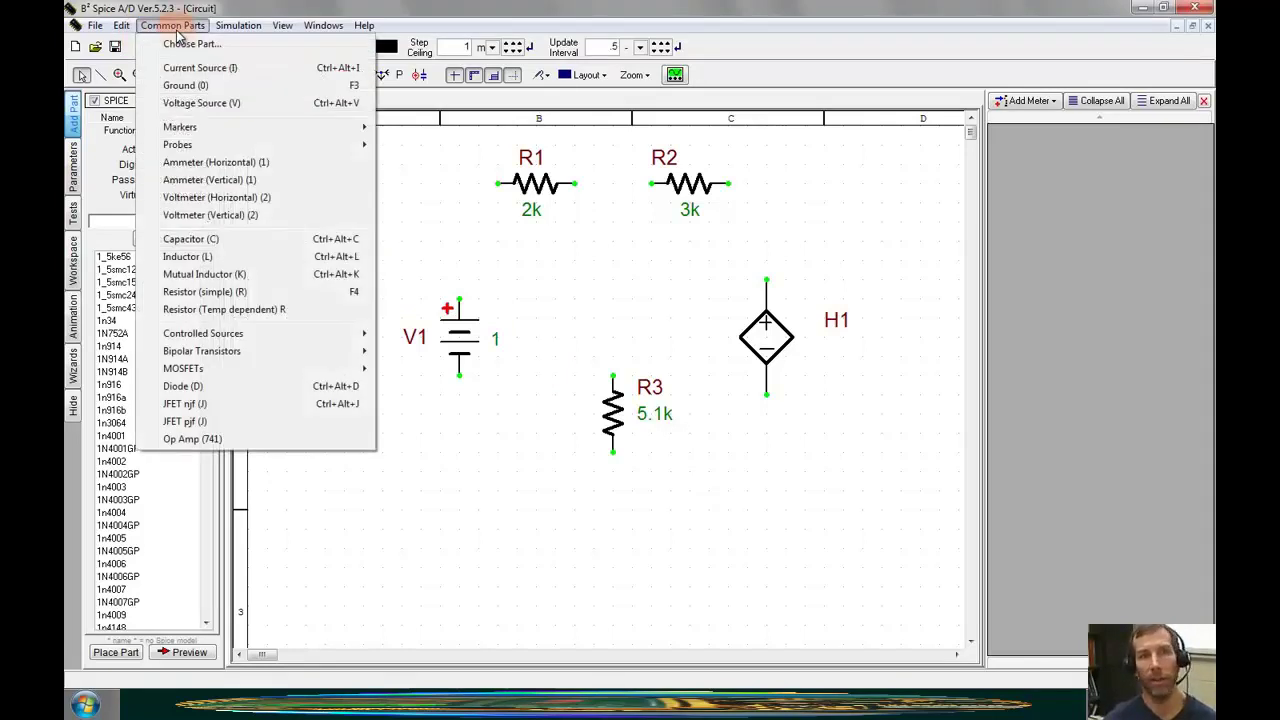
pyautogui.click(175, 182)
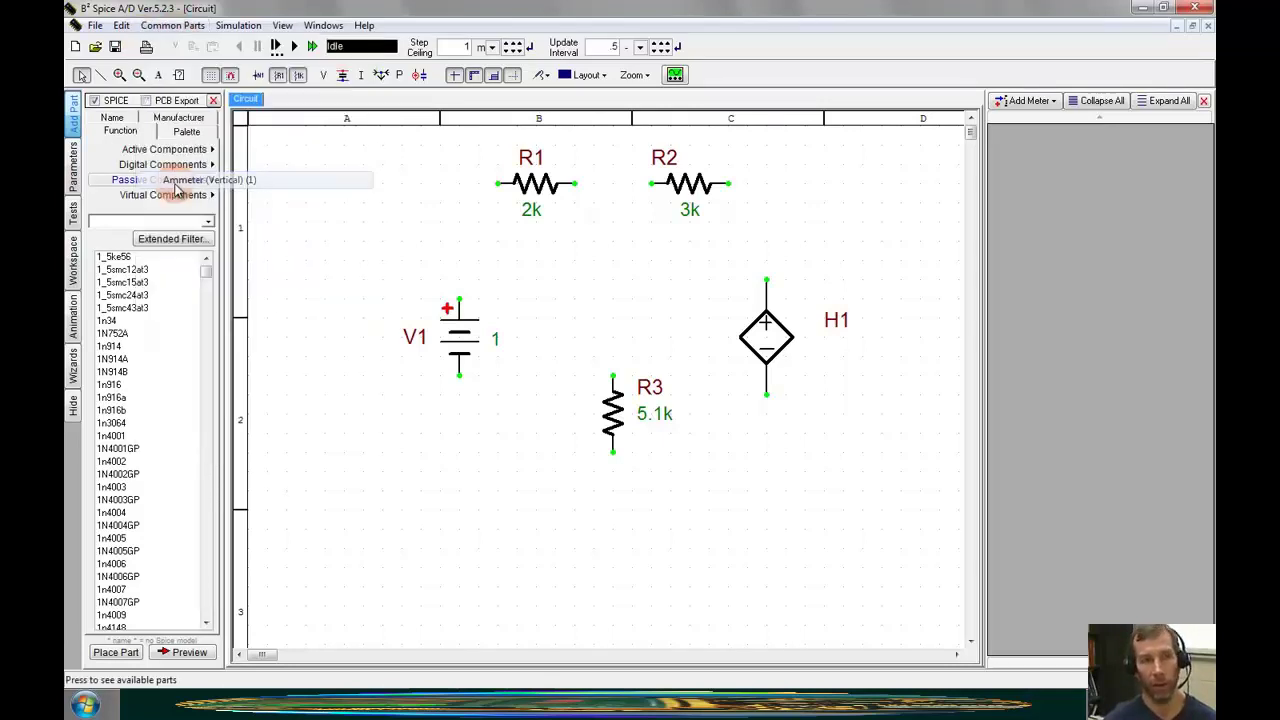
pyautogui.click(596, 224)
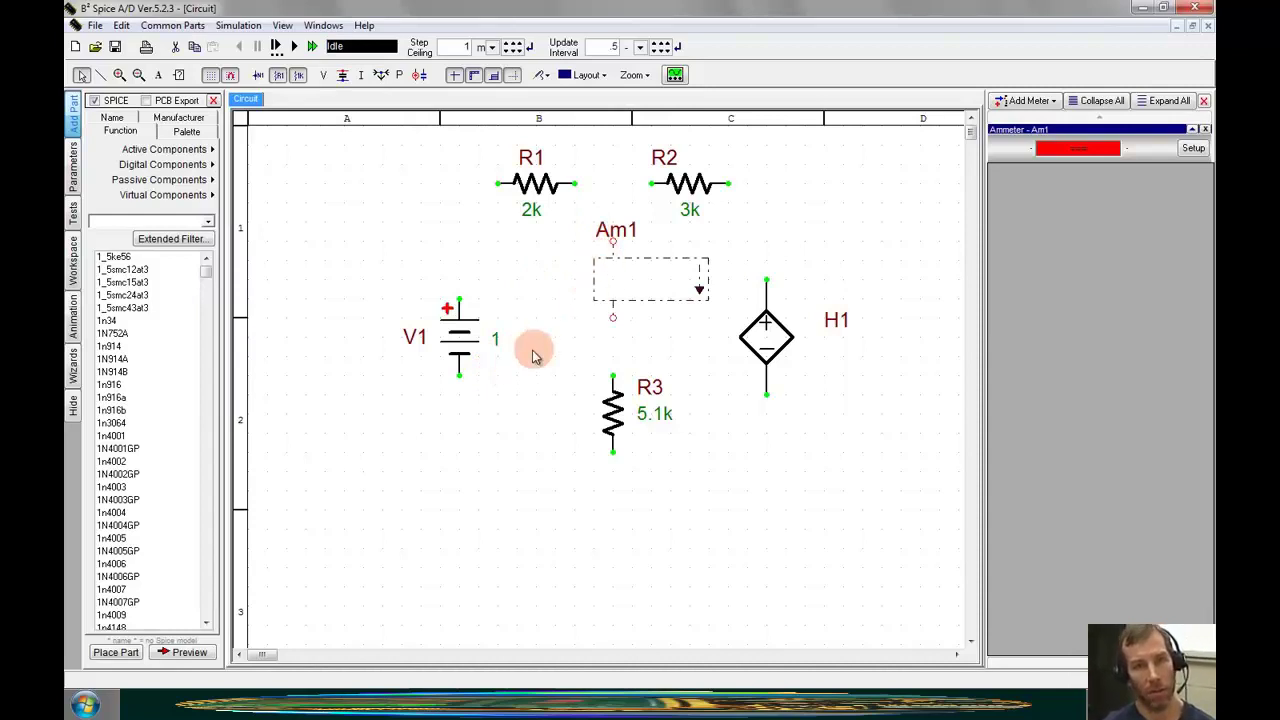
pyautogui.click(558, 402)
pyautogui.click(768, 343)
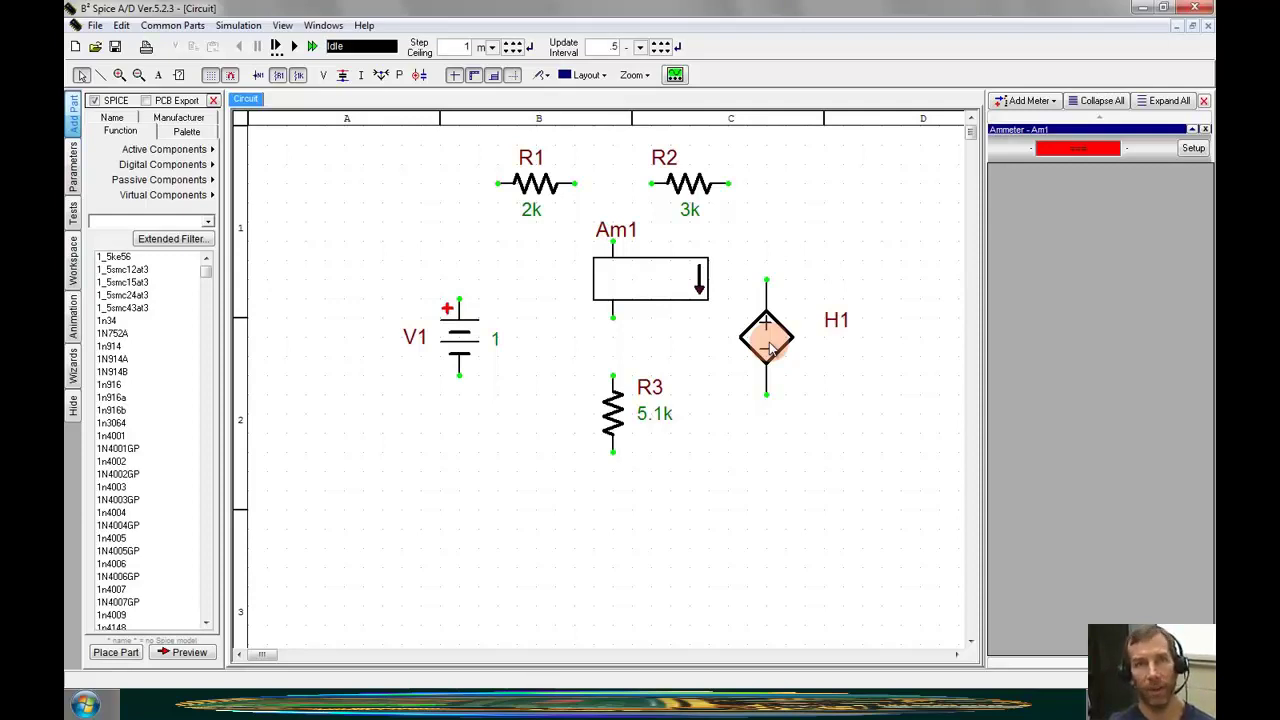
# - In H1's properties, choose Am1 as the controlling ammeter and set gain to 10k
pyautogui.doubleClick(770, 347)
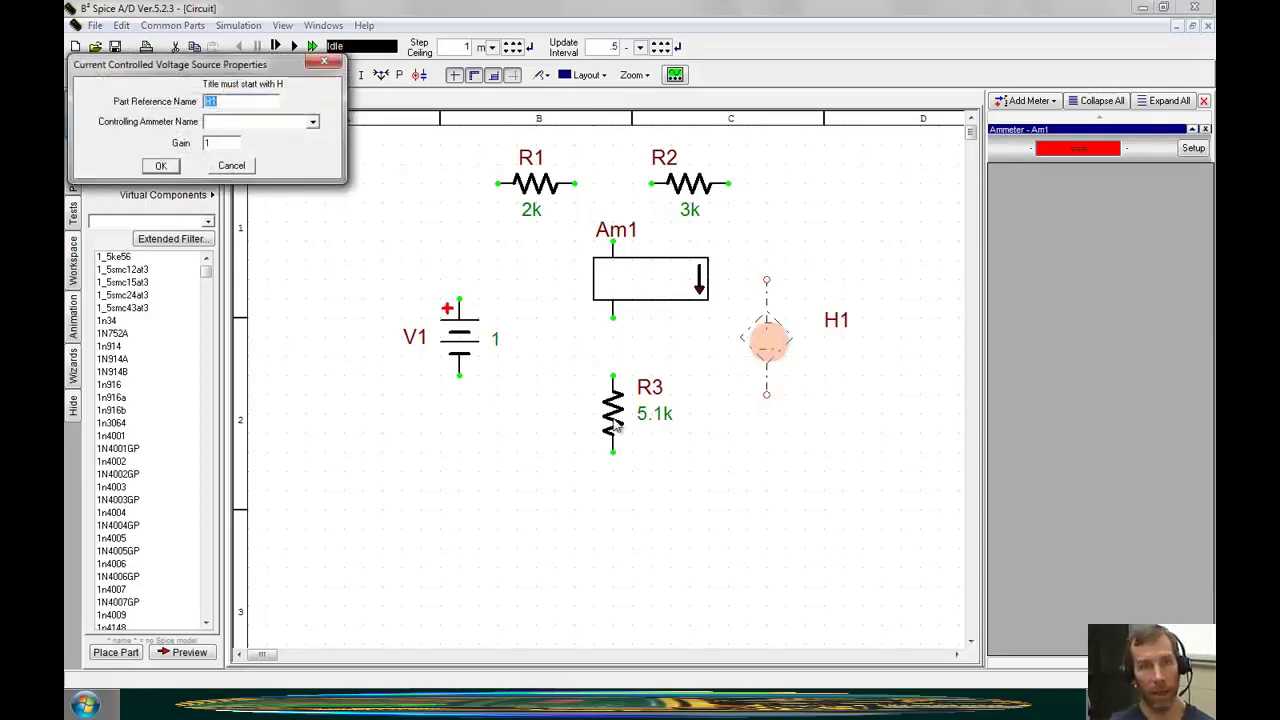
pyautogui.click(312, 121)
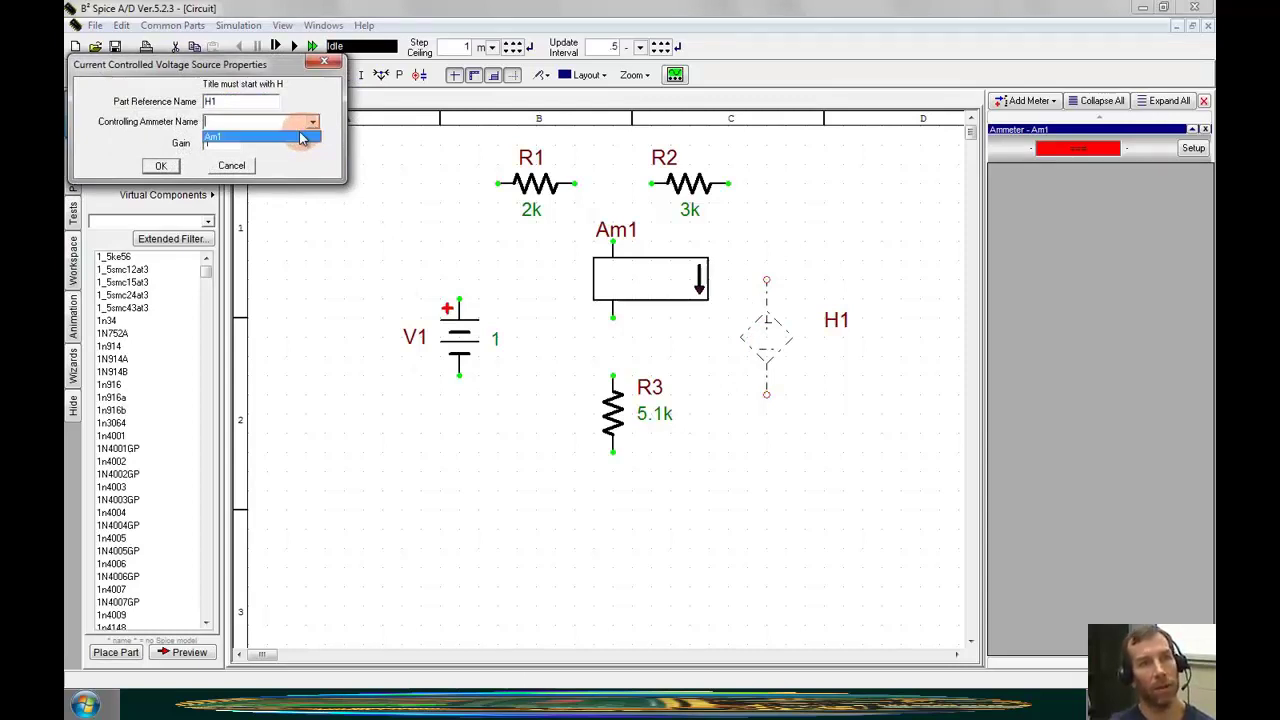
pyautogui.click(308, 135)
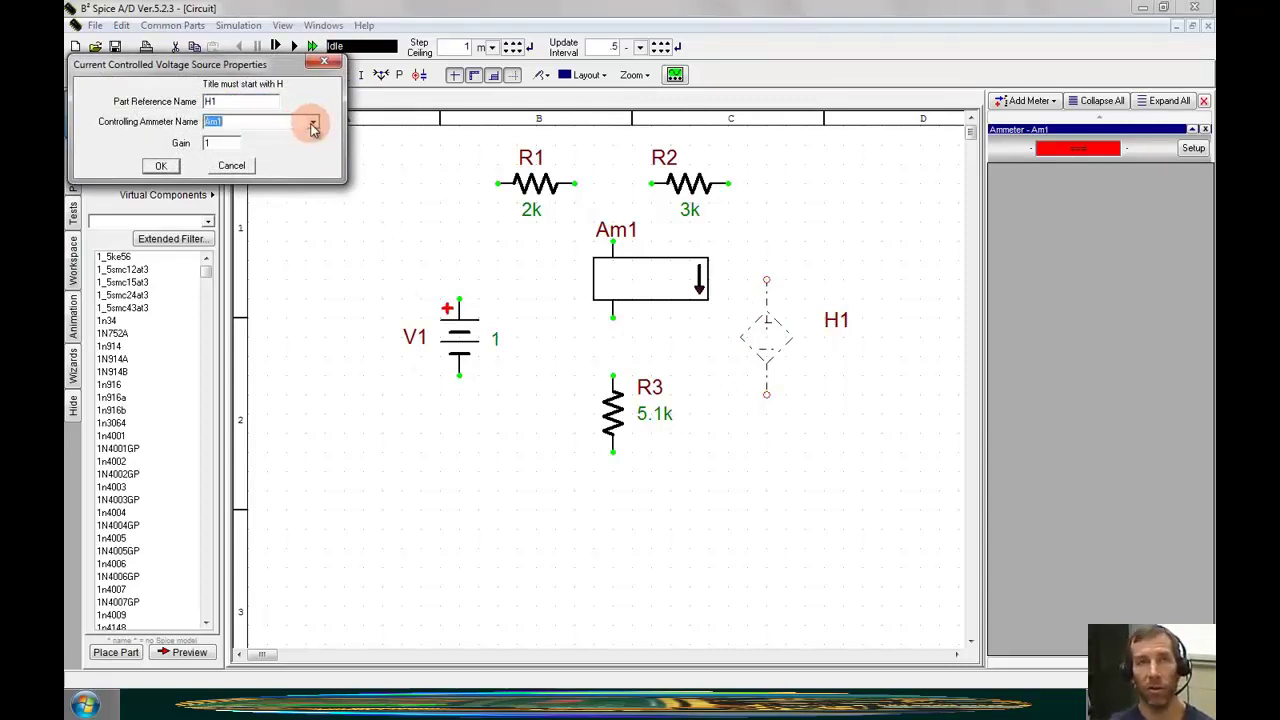
pyautogui.click(237, 145)
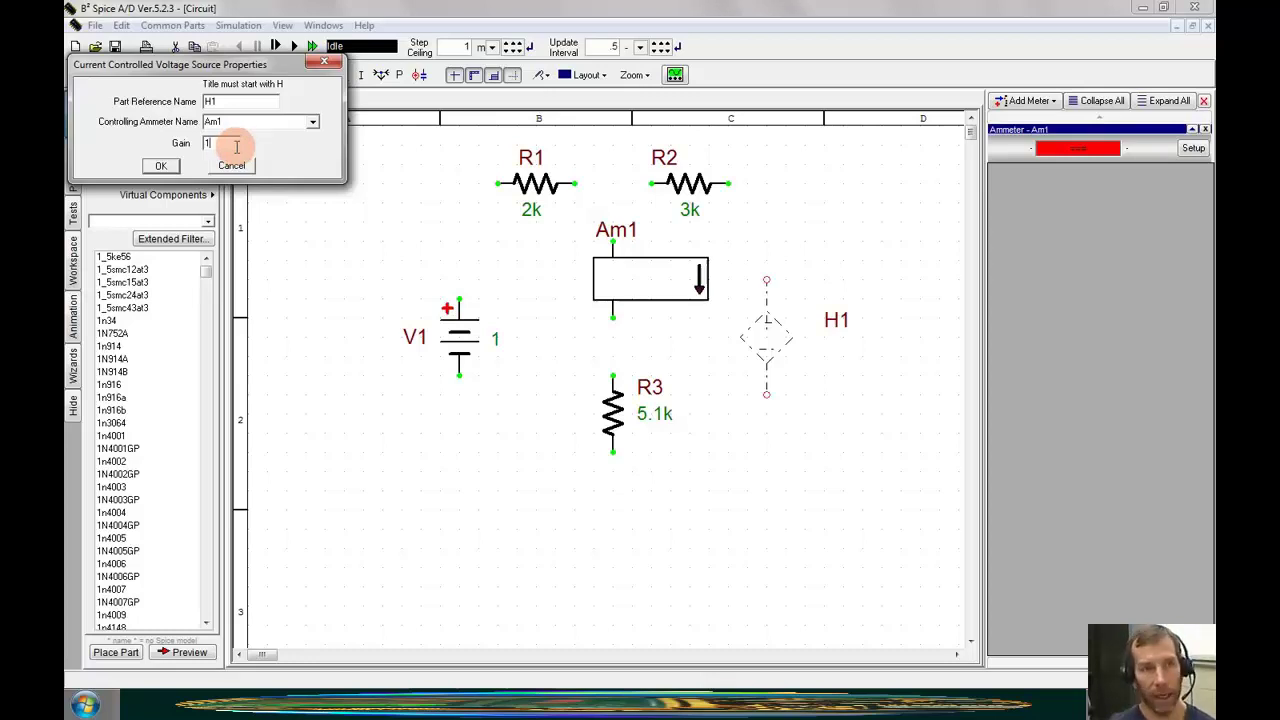
pyautogui.write('0k')
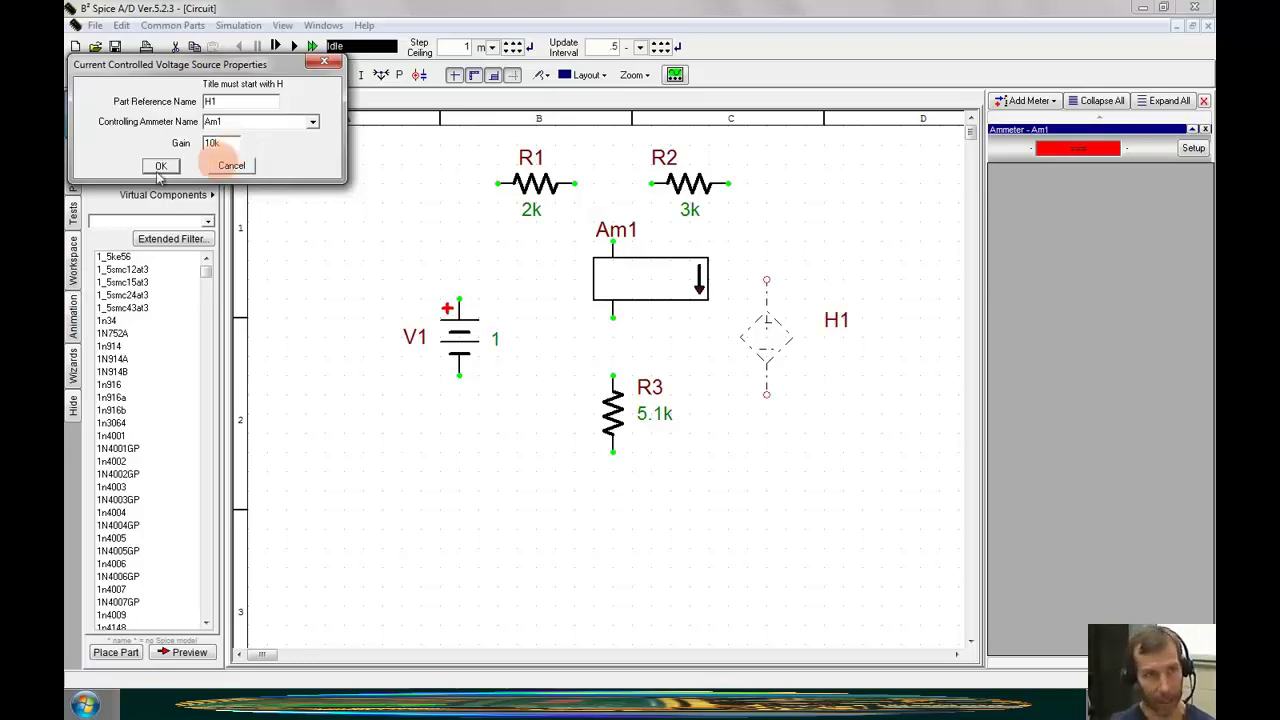
pyautogui.click(162, 166)
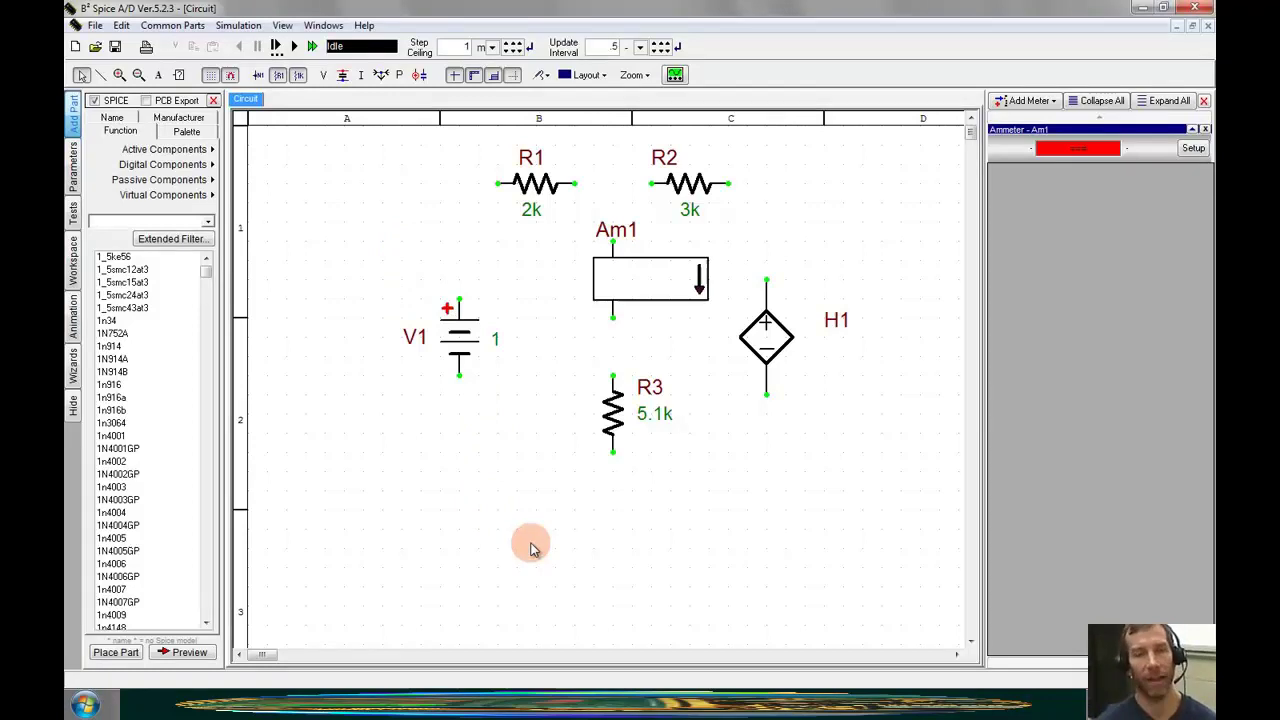
# - Place a ground symbol below R3 using the G shortcut
pyautogui.press('g')
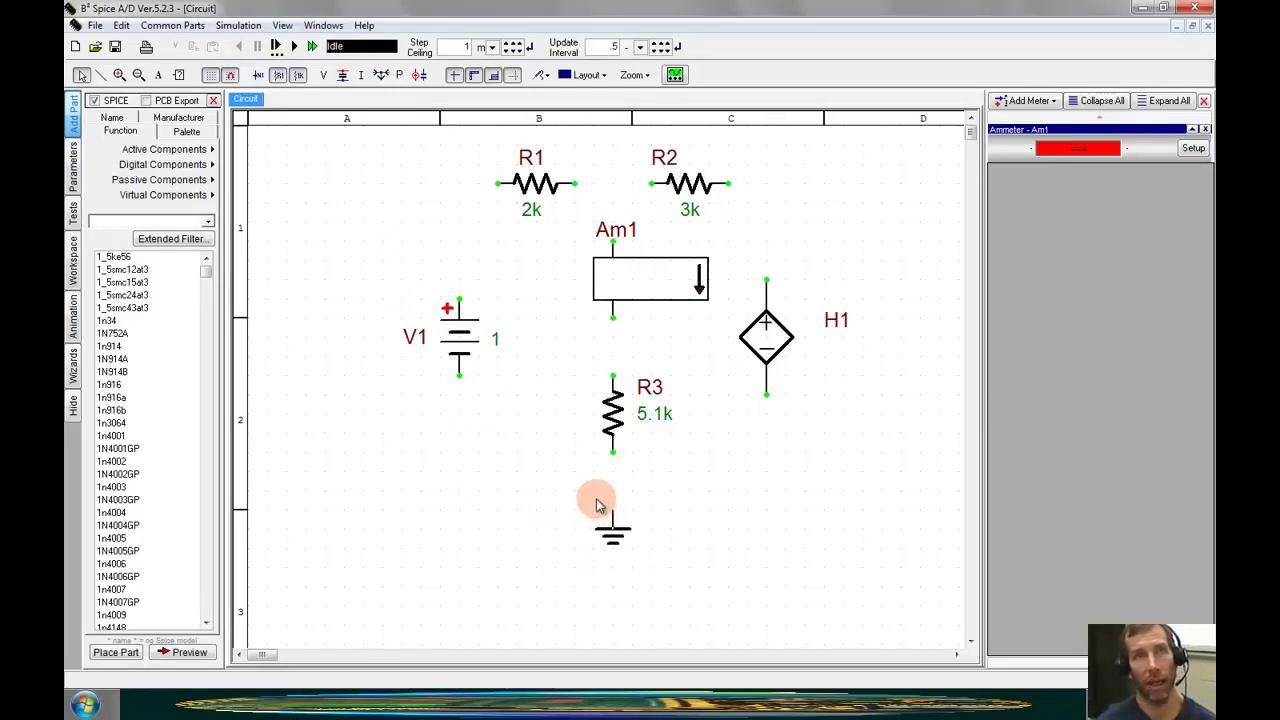
pyautogui.click(597, 505)
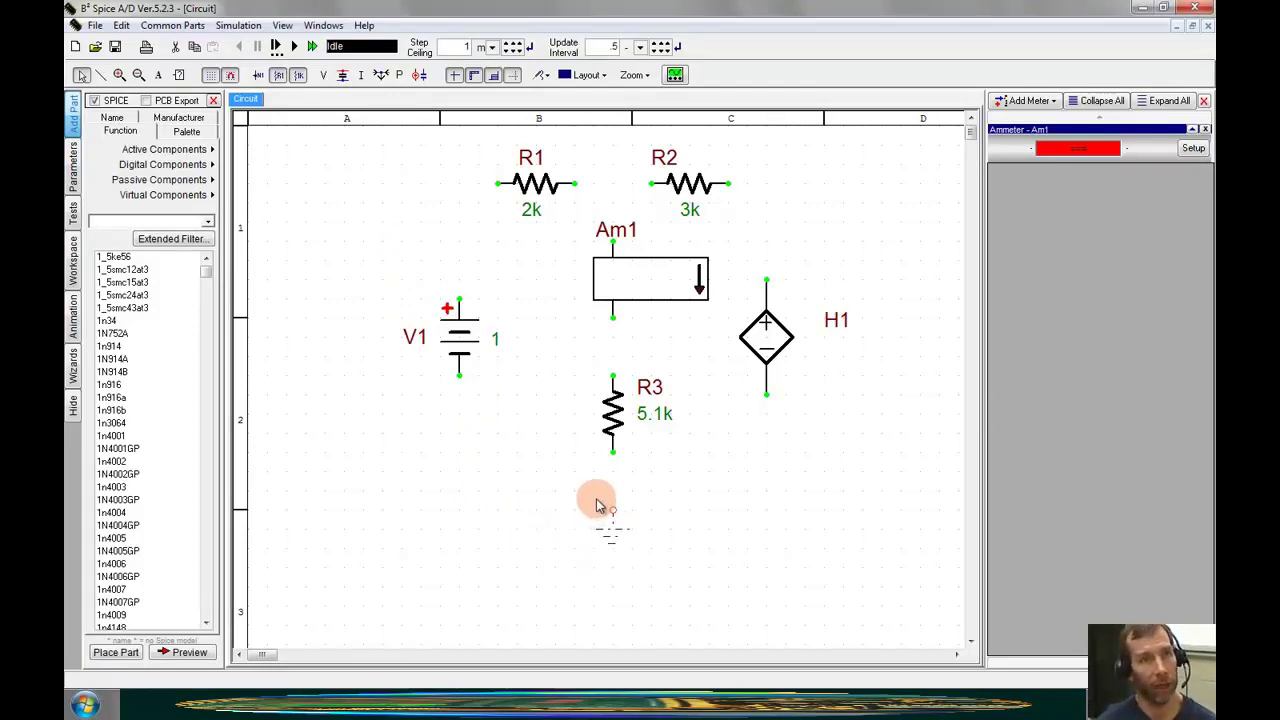
# - Wire V1 to R1, R1 to Am1/R2, R2 to H1, H1 to the bottom rail, Am1 to R3, R3 to ground
pyautogui.click(102, 77)
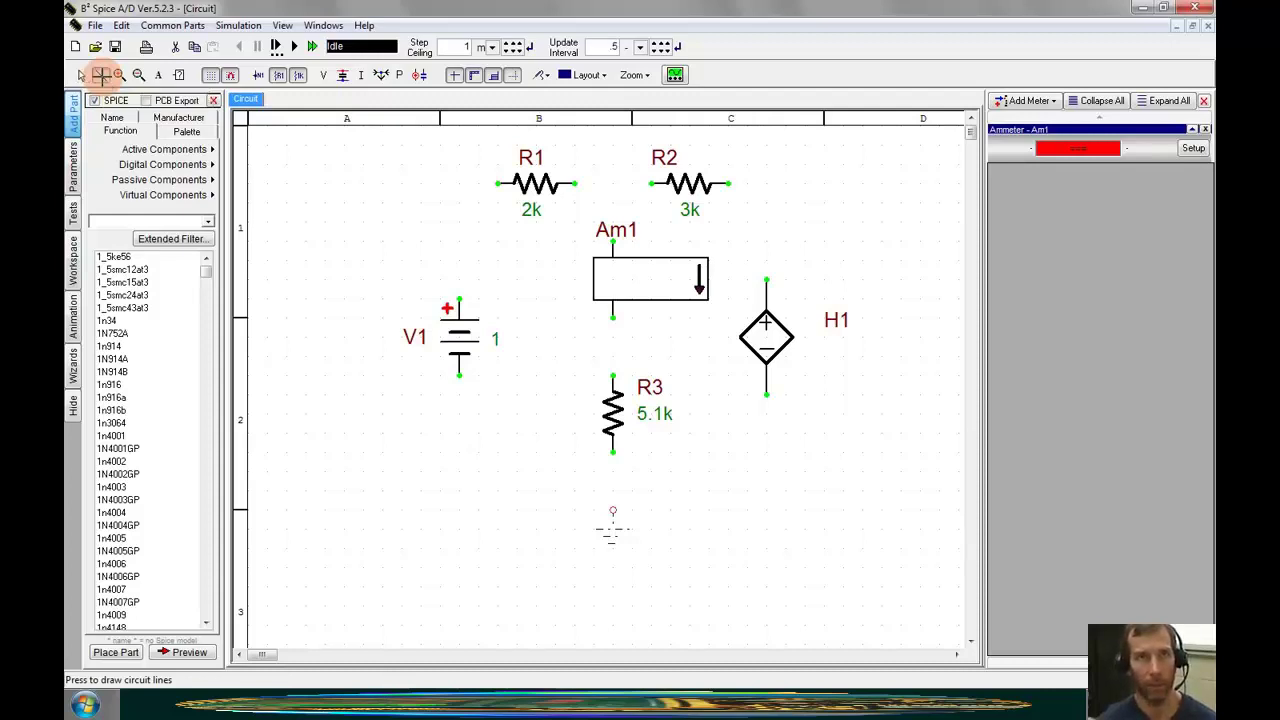
pyautogui.click(458, 297)
pyautogui.moveTo(458, 297); pyautogui.dragTo(496, 183)
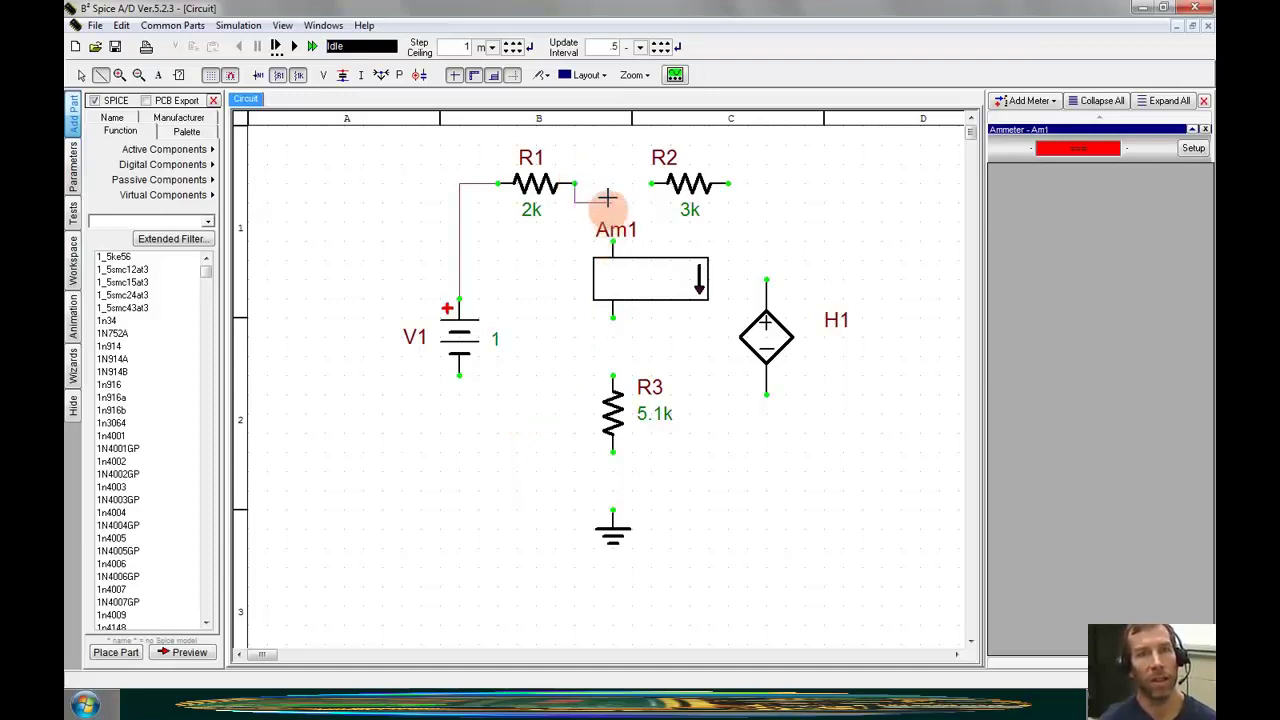
pyautogui.moveTo(601, 184); pyautogui.dragTo(650, 183)
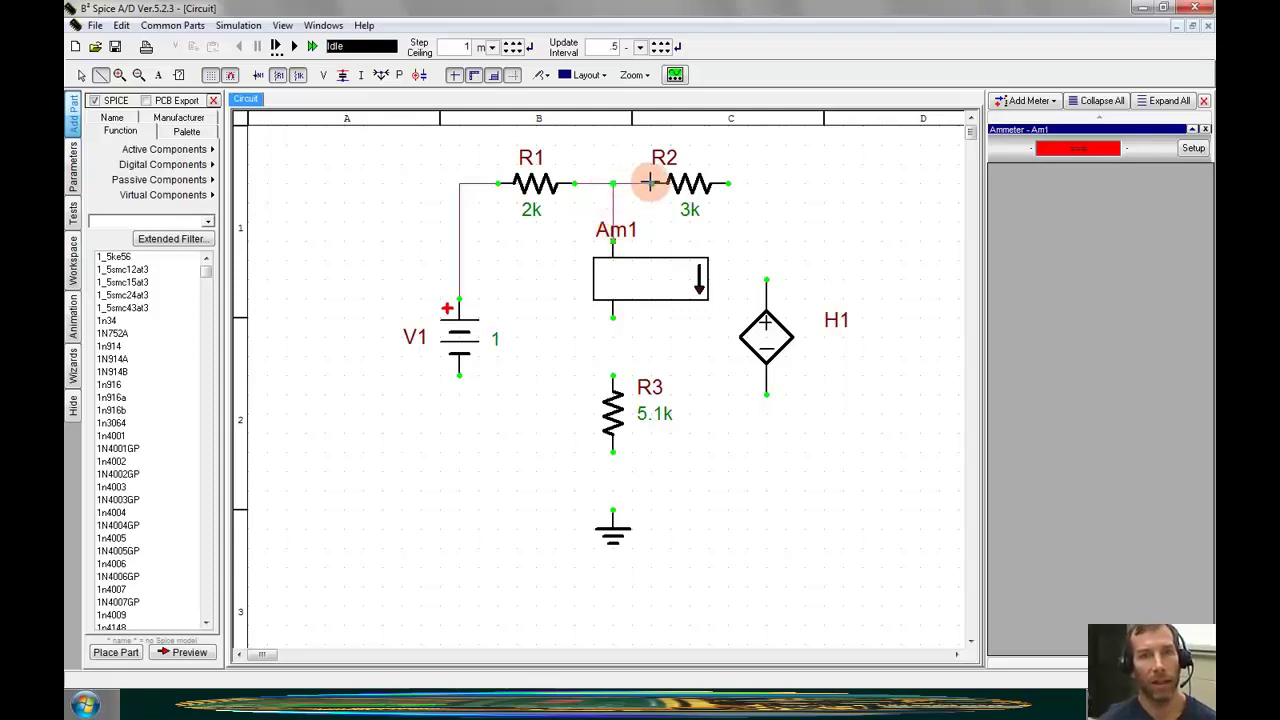
pyautogui.moveTo(730, 184); pyautogui.dragTo(770, 278)
pyautogui.moveTo(766, 396); pyautogui.dragTo(459, 377)
pyautogui.moveTo(613, 376); pyautogui.dragTo(613, 320)
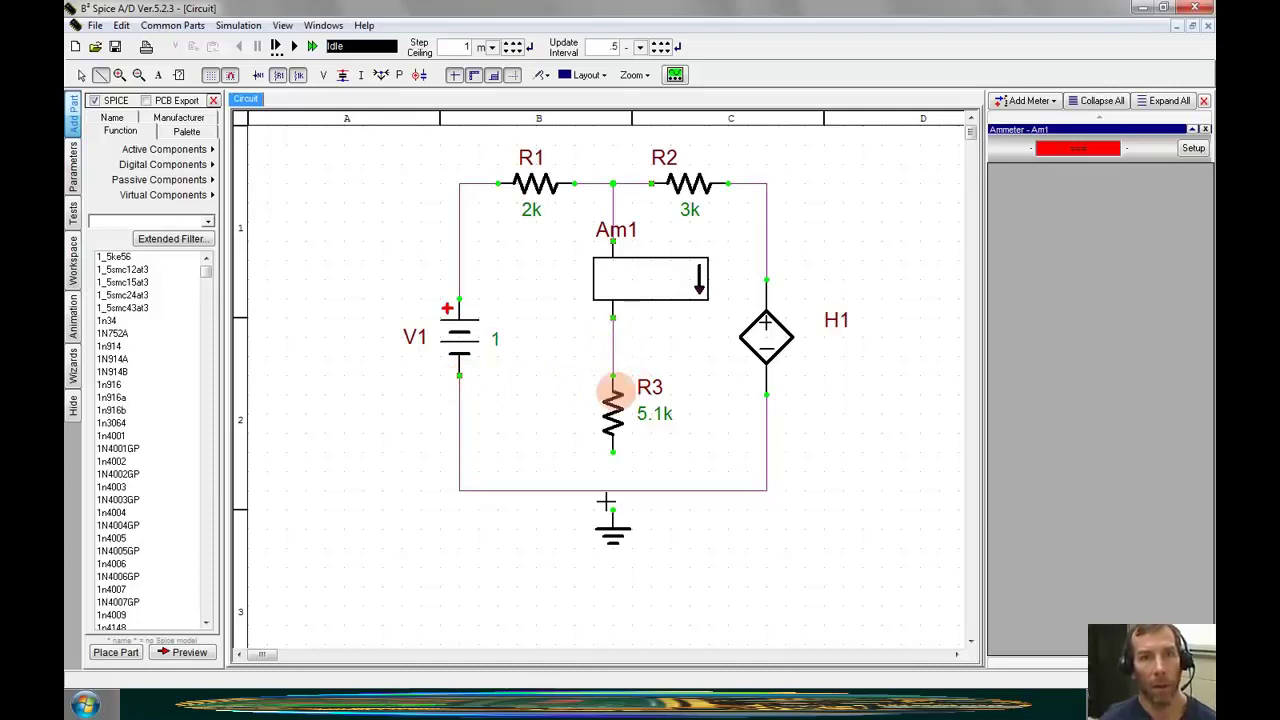
pyautogui.moveTo(607, 457); pyautogui.dragTo(613, 490)
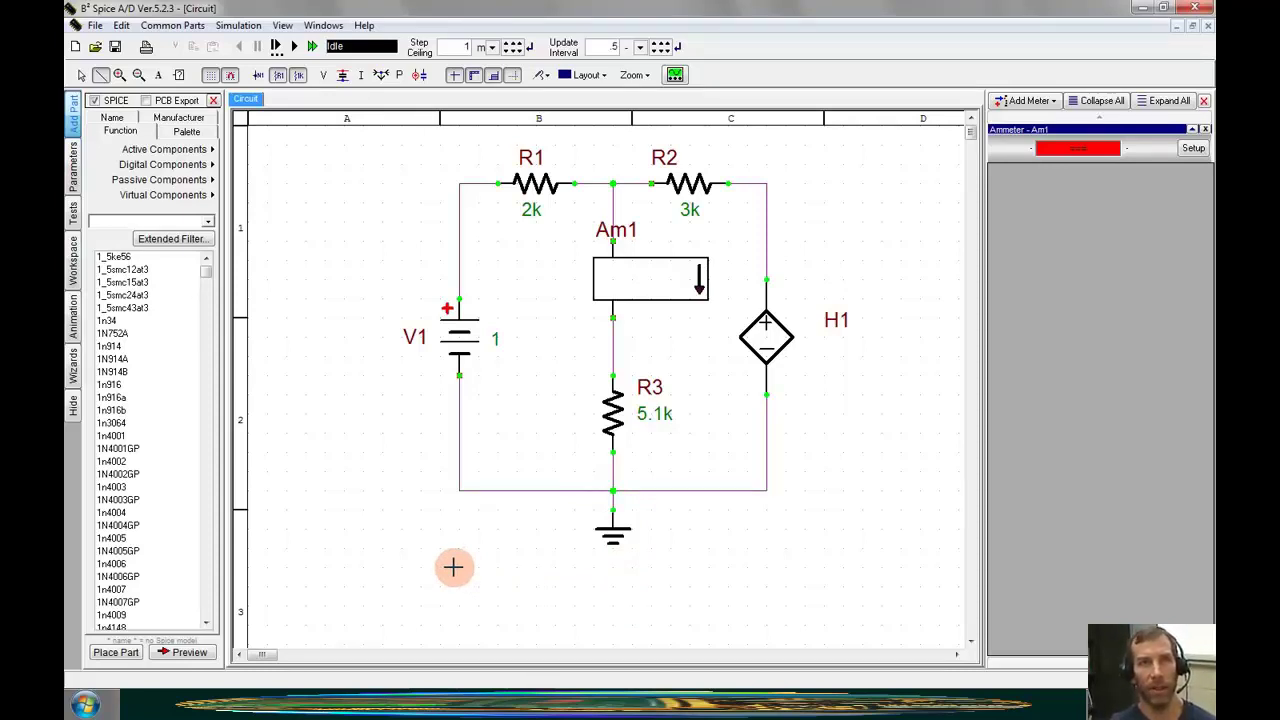
# - Enable the DC Bias test and open its setup on the Sweep options
pyautogui.click(73, 218)
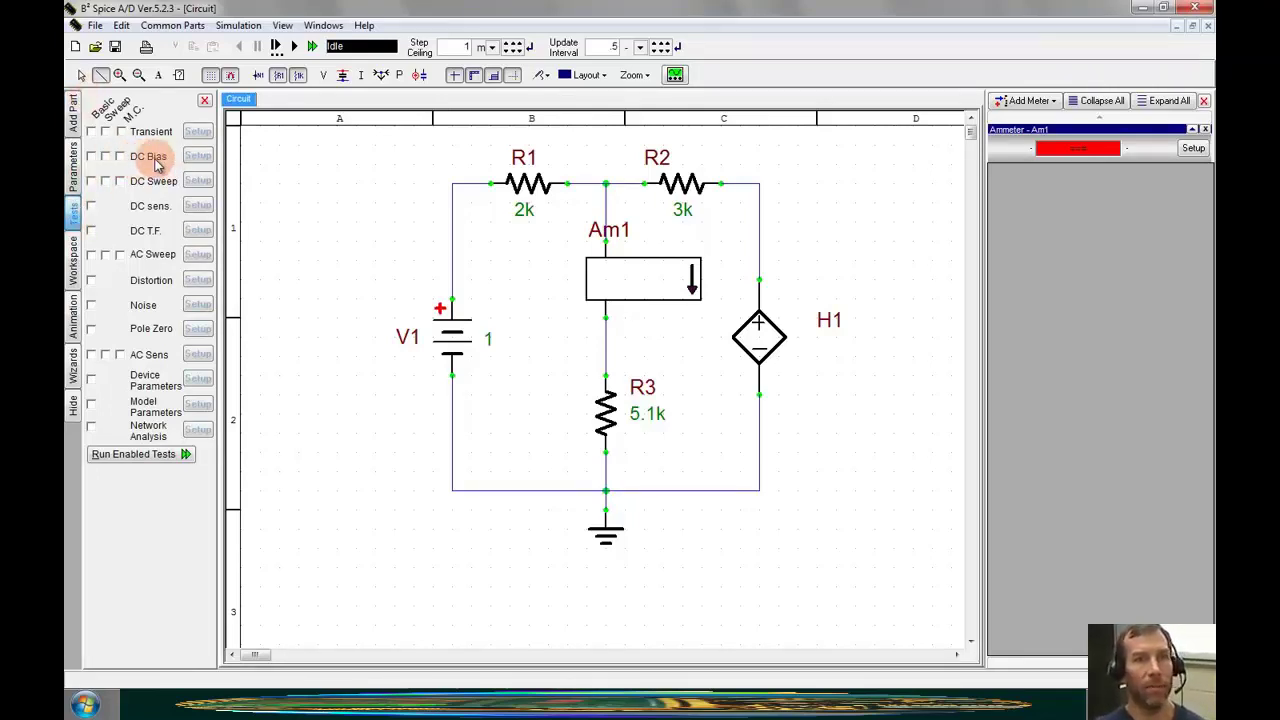
pyautogui.click(91, 157)
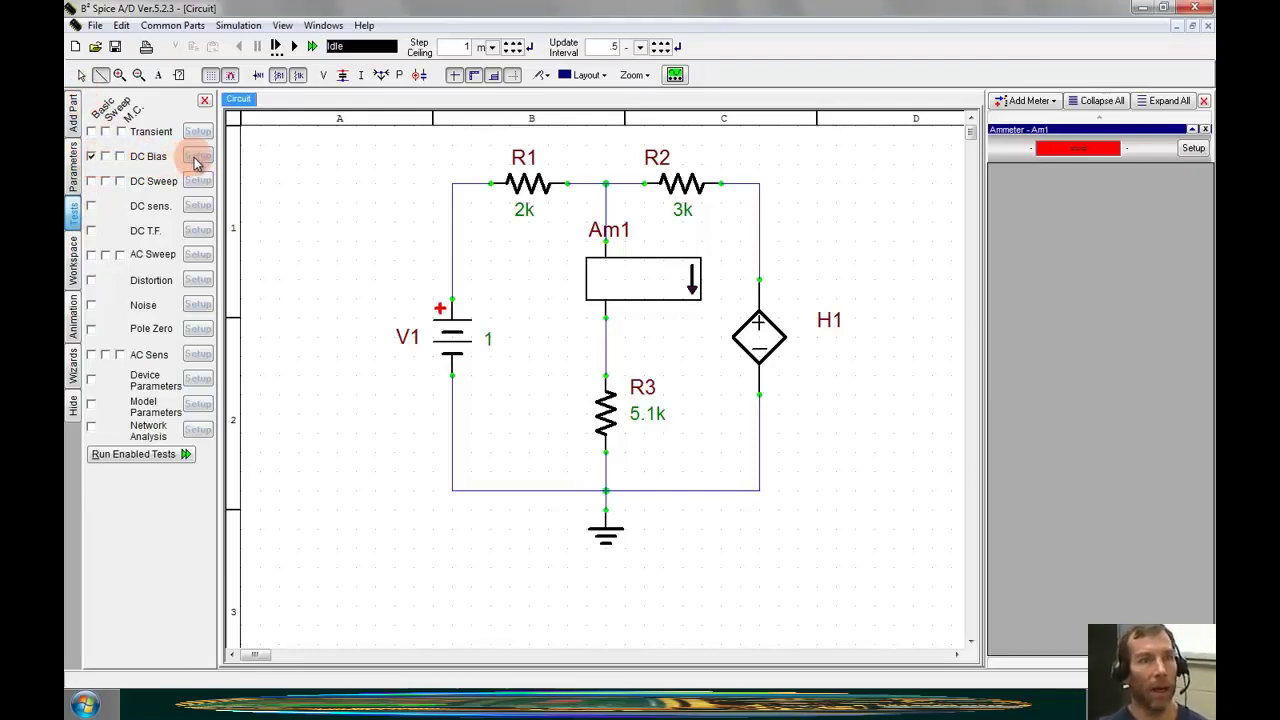
pyautogui.click(197, 157)
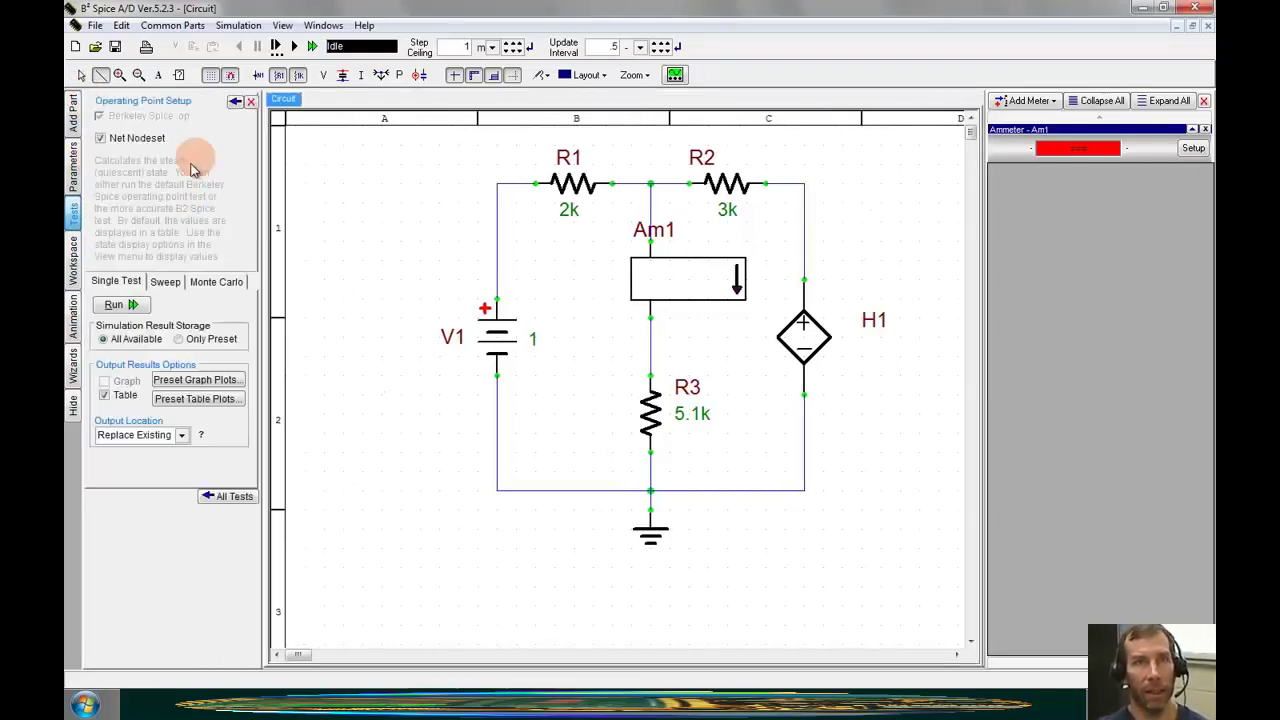
pyautogui.click(174, 284)
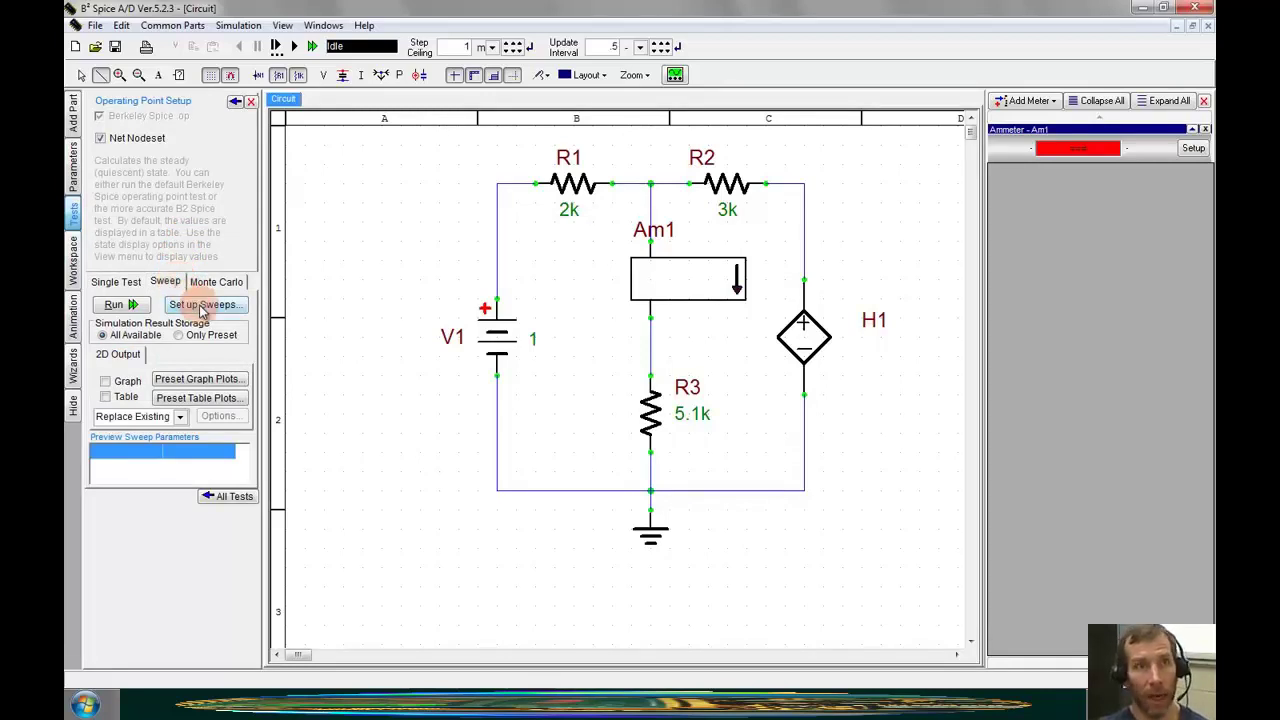
# - Make V1's voltage the swept parameter in the sweep setup
pyautogui.click(202, 305)
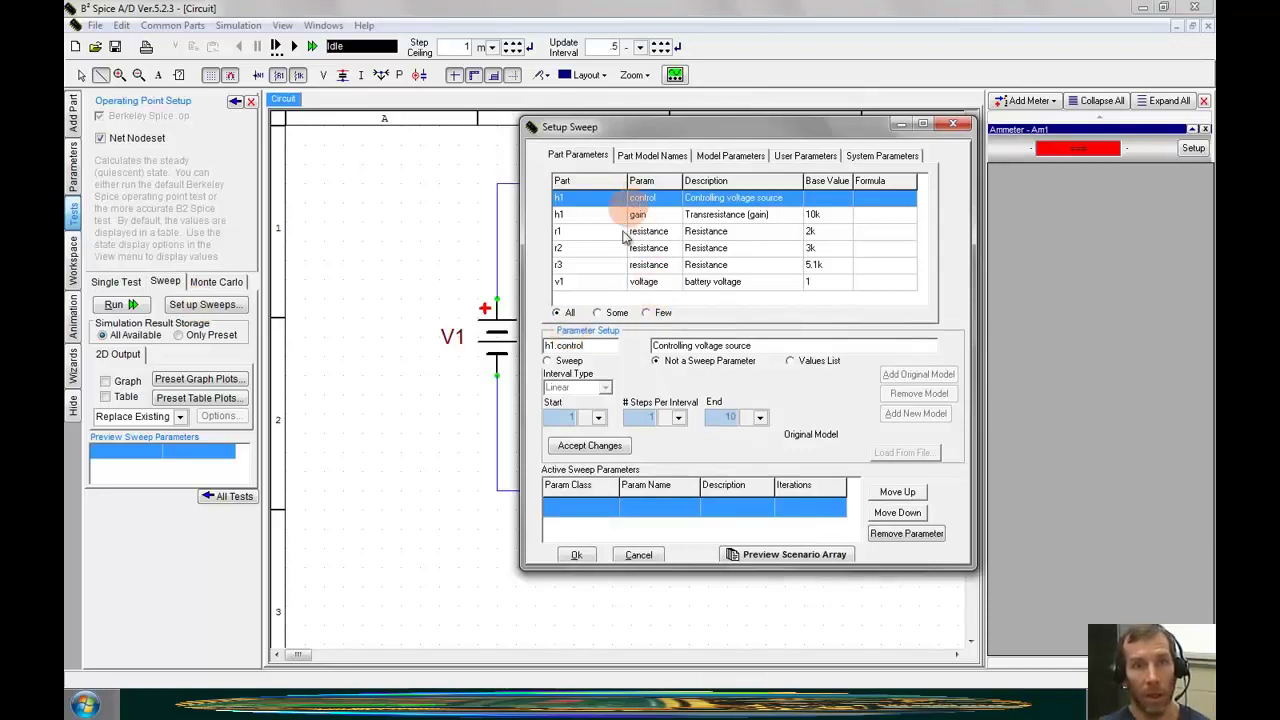
pyautogui.click(651, 285)
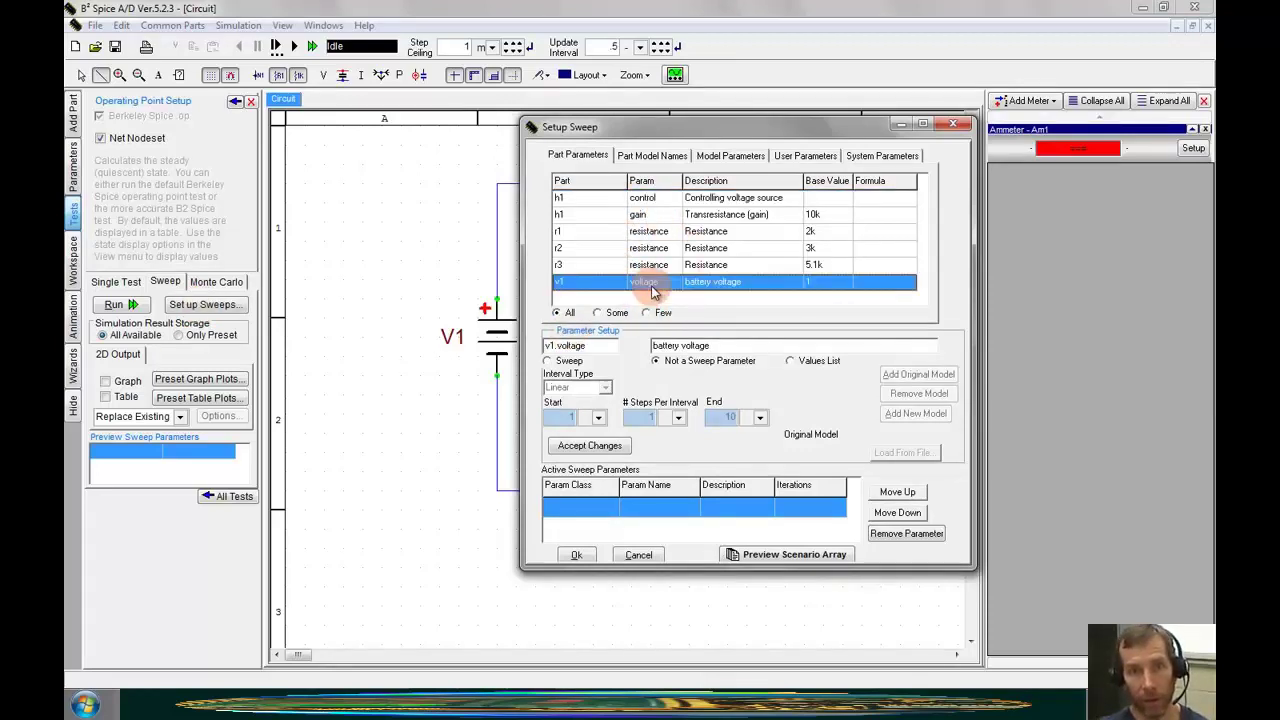
pyautogui.click(548, 365)
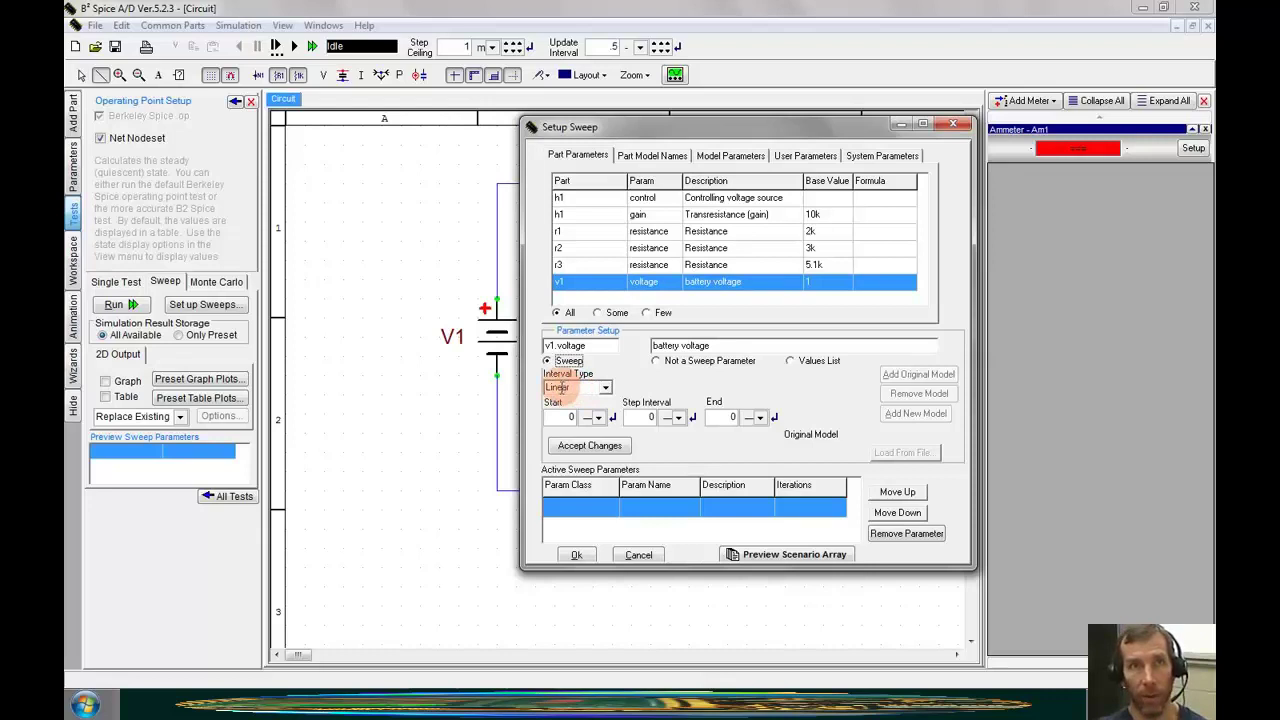
# - Sweep V1 voltage from -100 to 500 in steps of 10, with no unit prefix, and accept
pyautogui.doubleClick(573, 417)
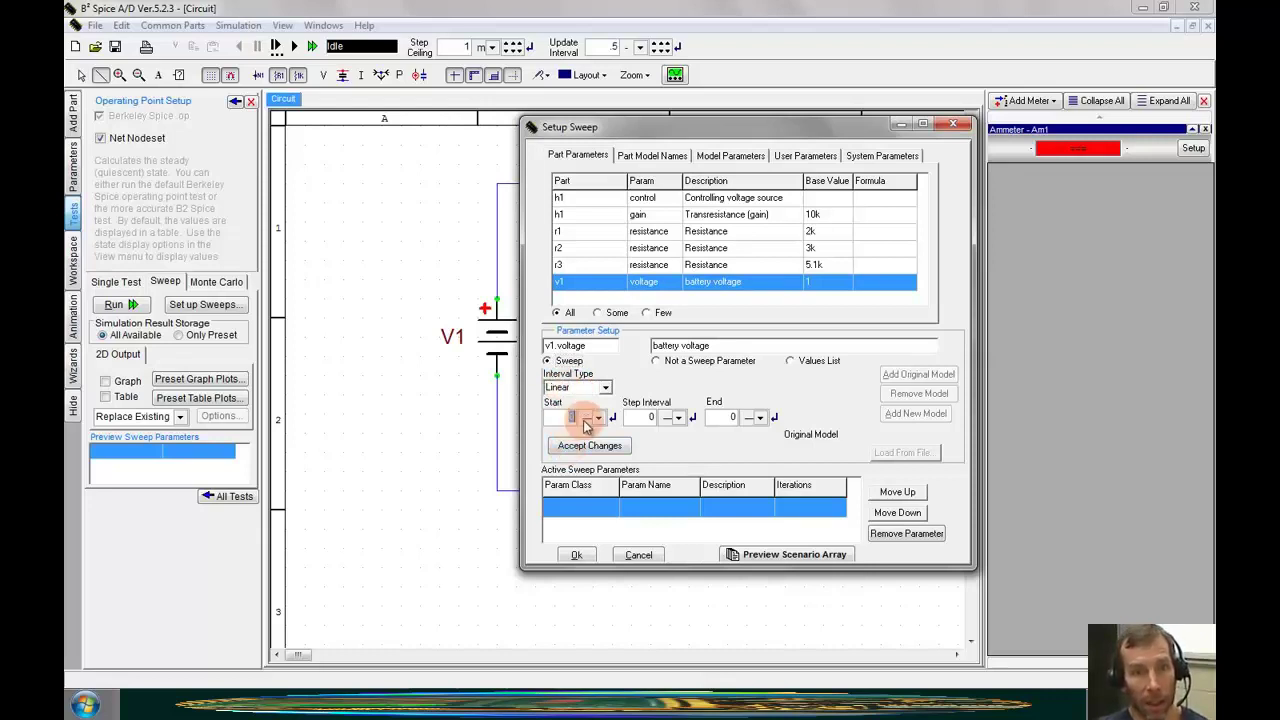
pyautogui.press('BackSpace')
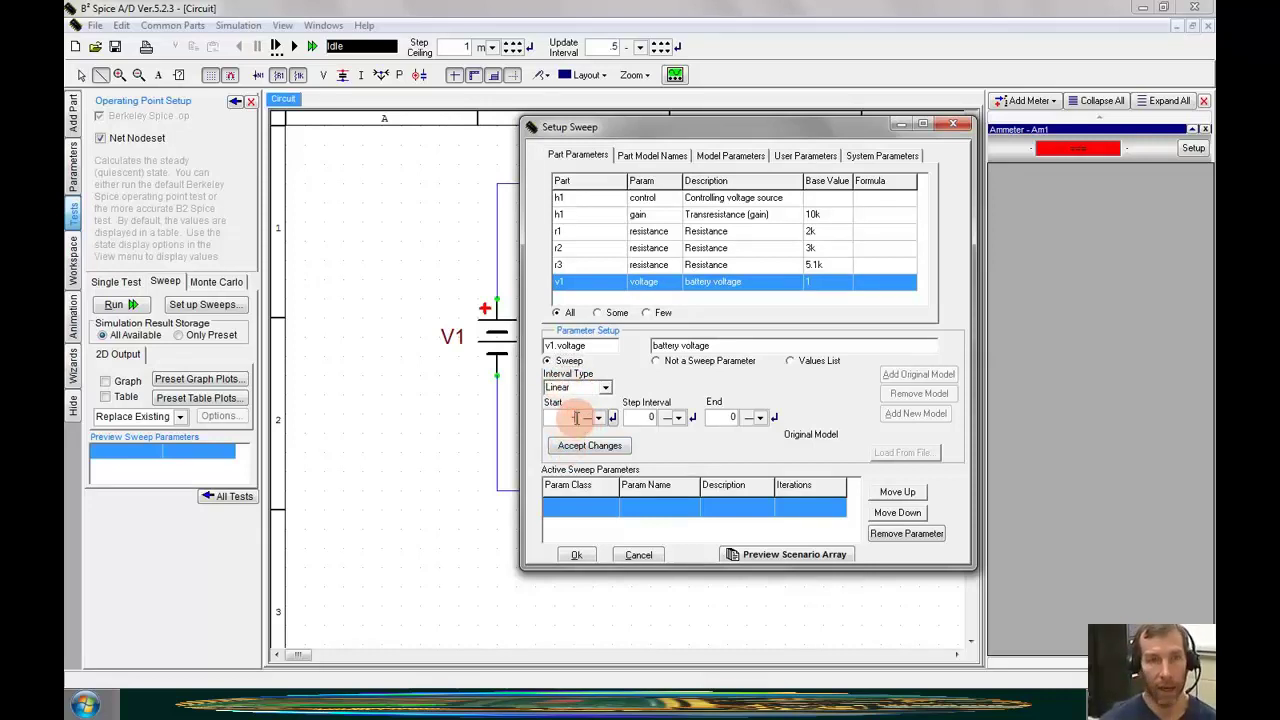
pyautogui.write('-100')
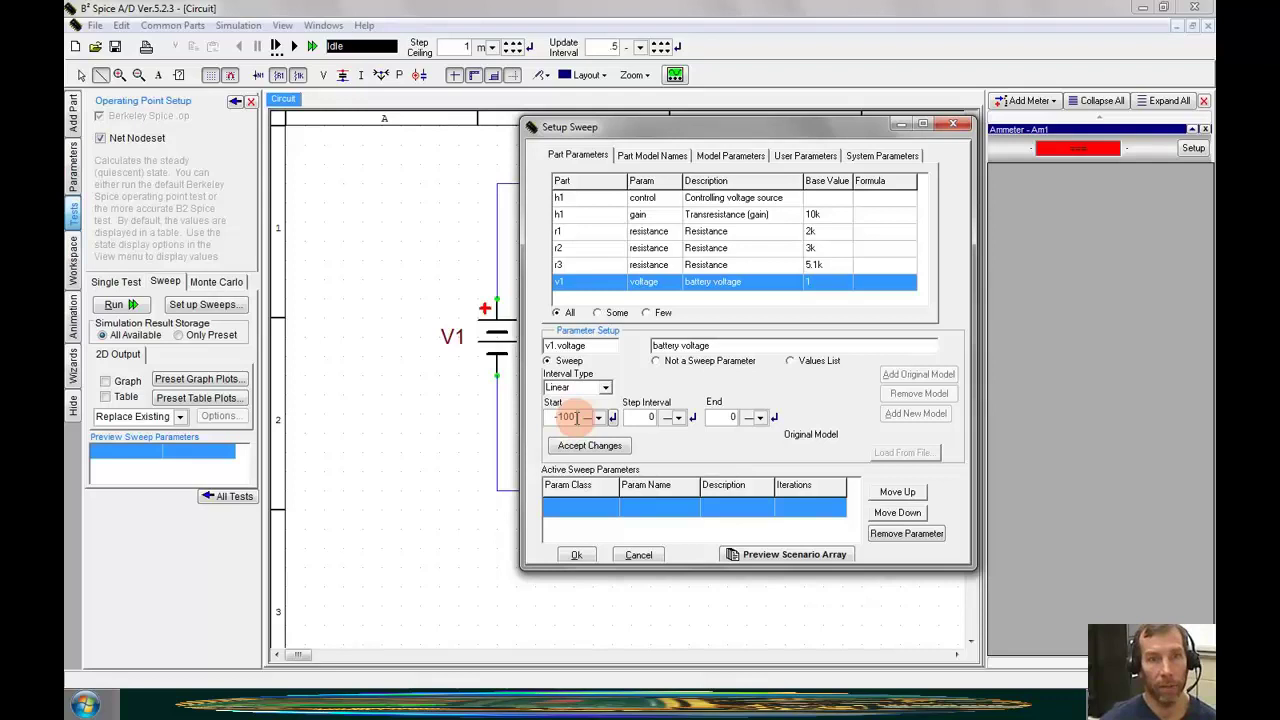
pyautogui.doubleClick(641, 418)
pyautogui.press('BackSpace')
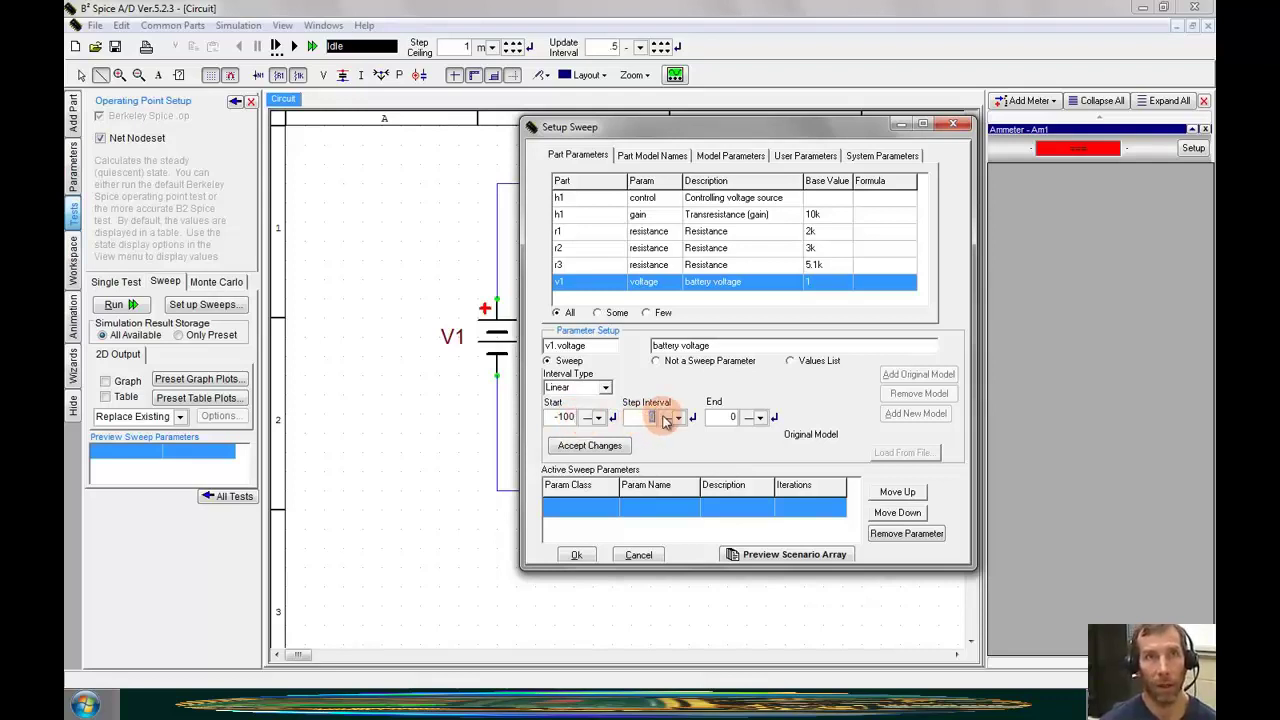
pyautogui.write('10')
pyautogui.doubleClick(738, 419)
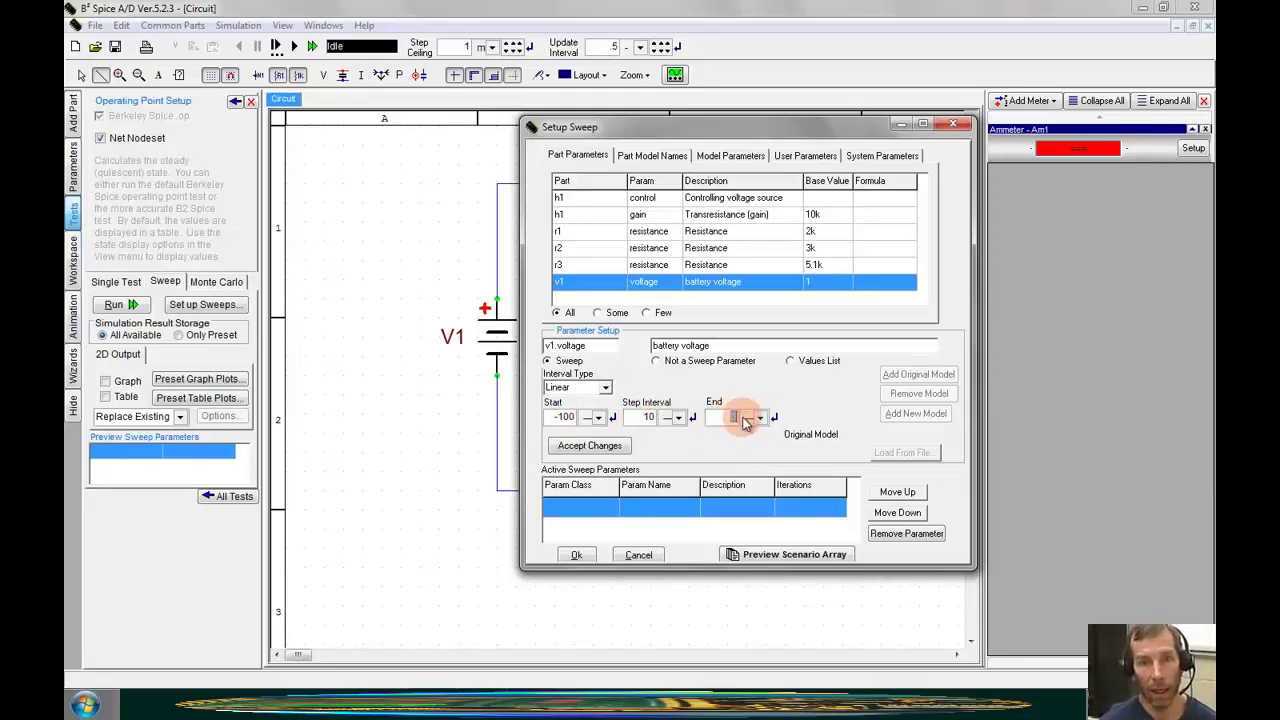
pyautogui.write('500')
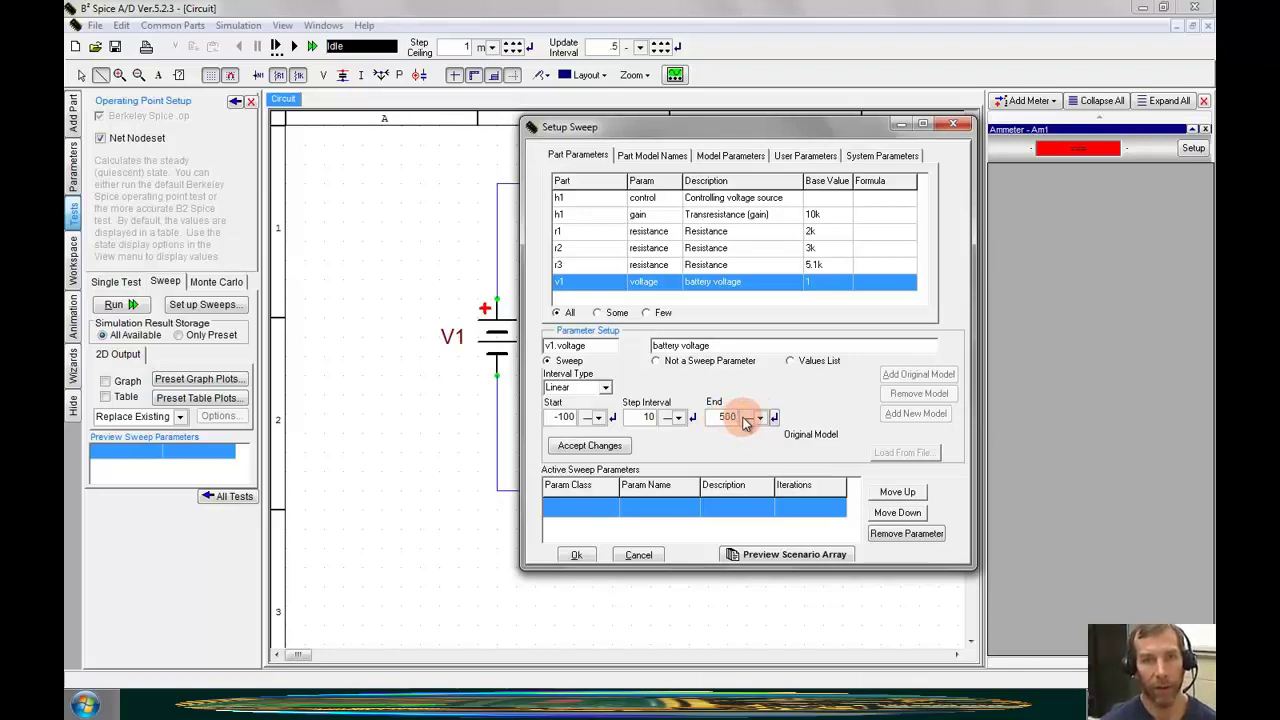
pyautogui.click(760, 418)
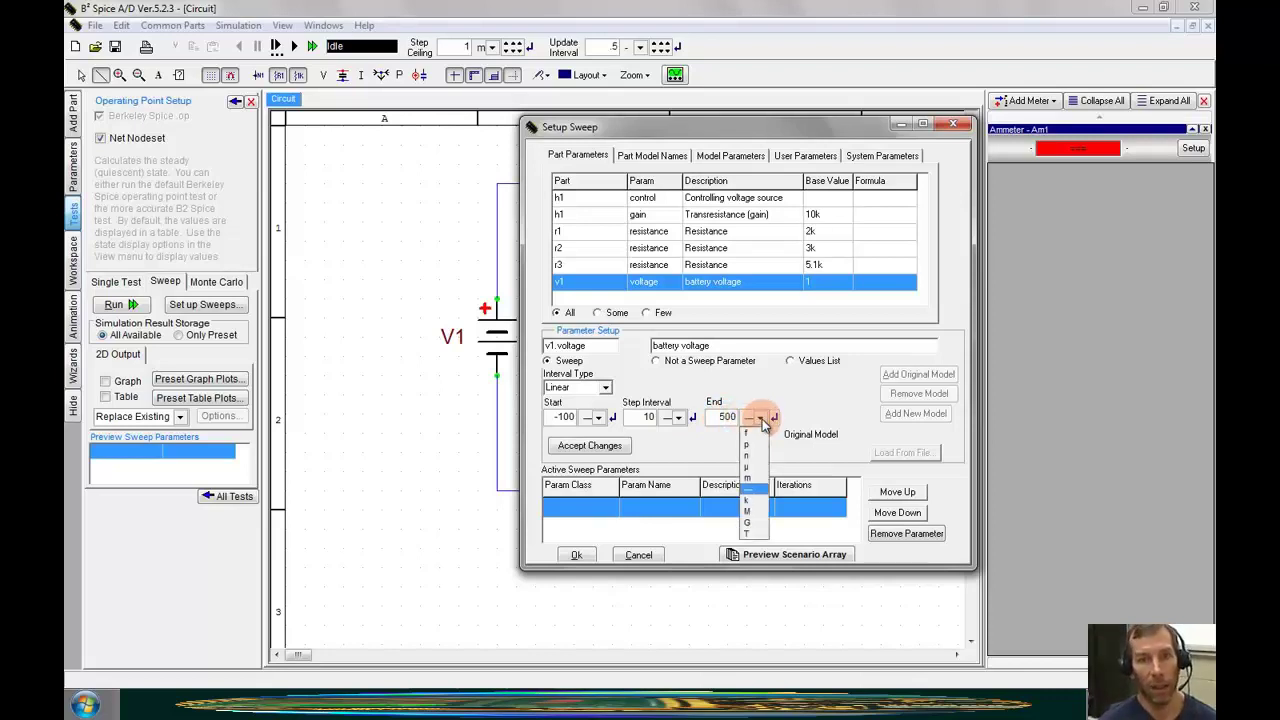
pyautogui.click(760, 490)
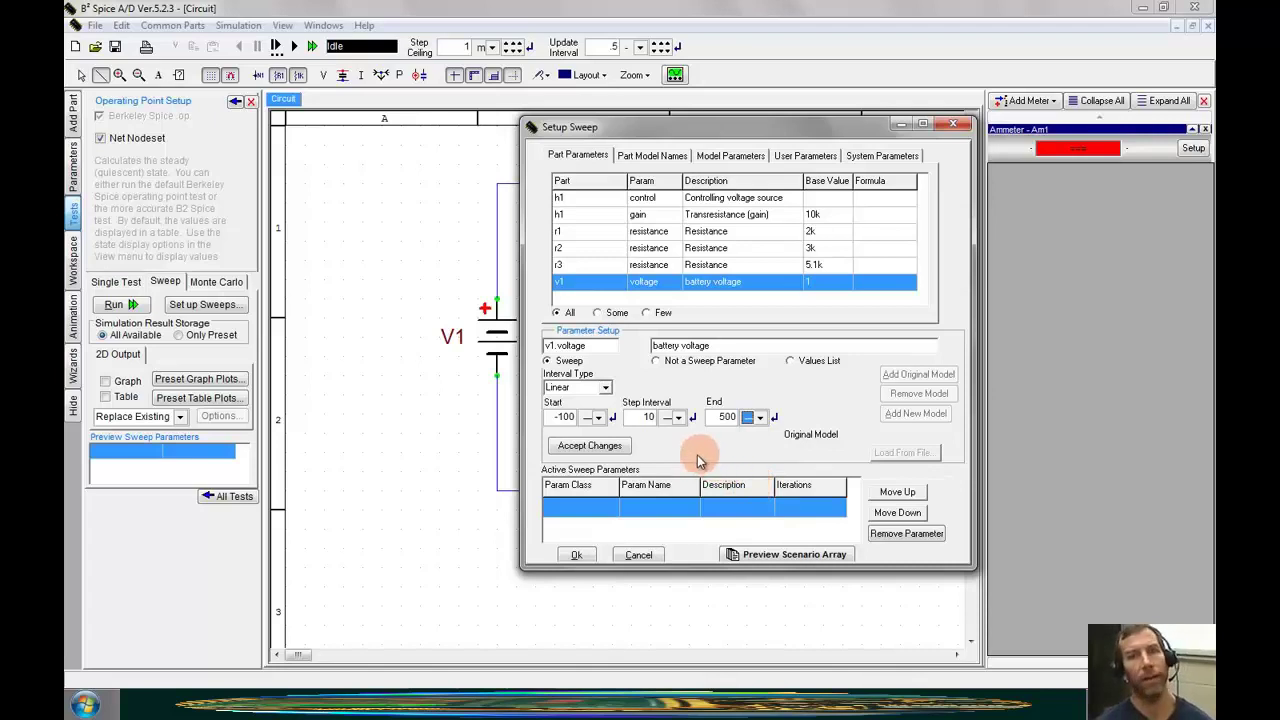
pyautogui.click(603, 447)
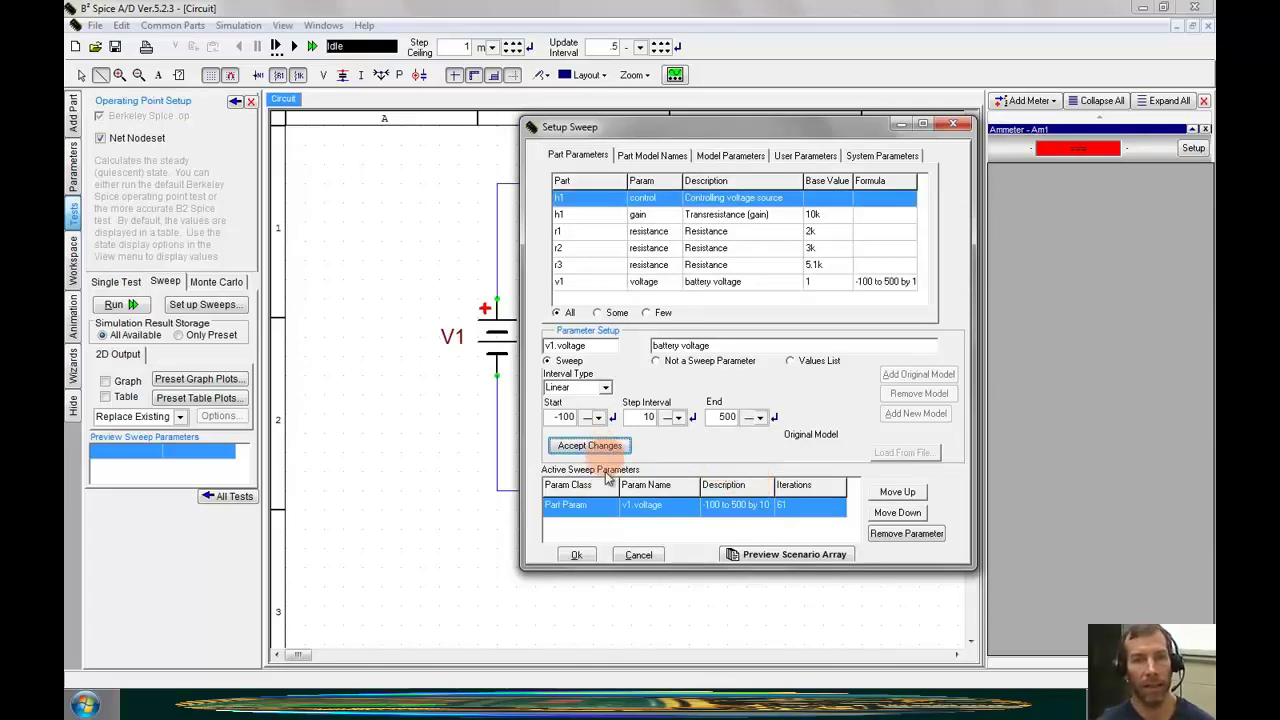
pyautogui.click(576, 554)
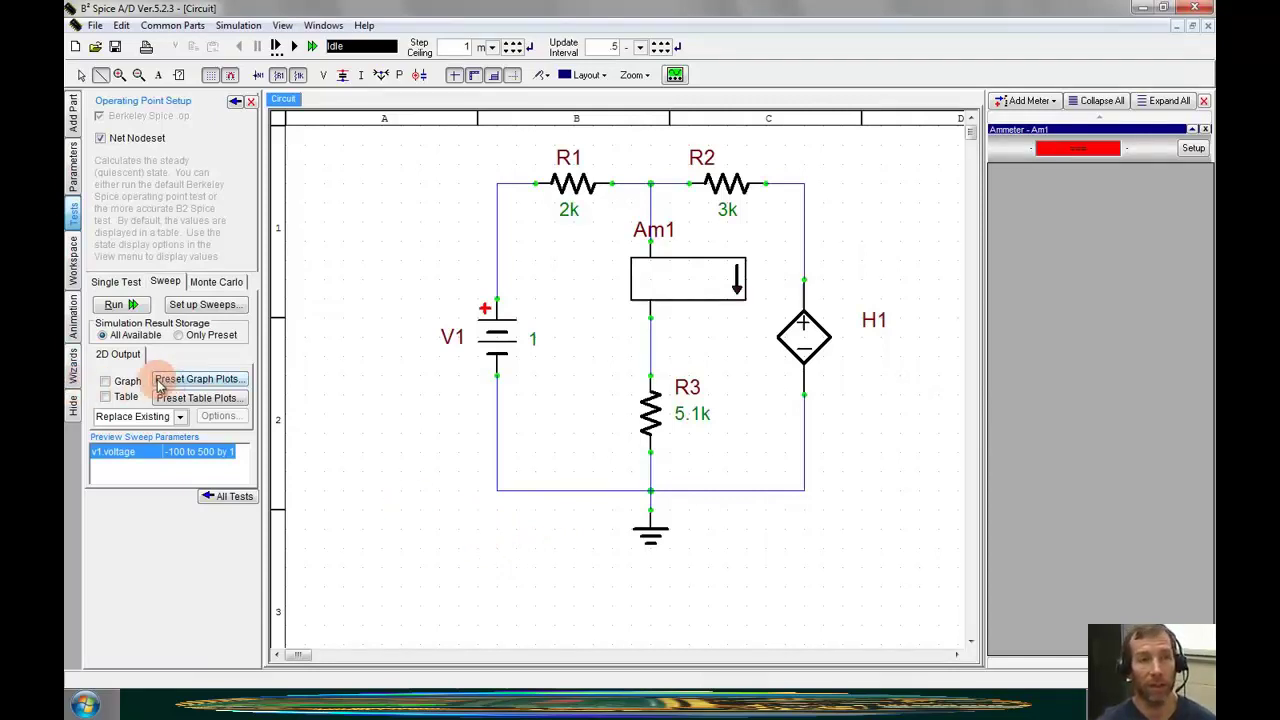
# - Enable 2D graph output and run the V1 voltage sweep
pyautogui.click(105, 381)
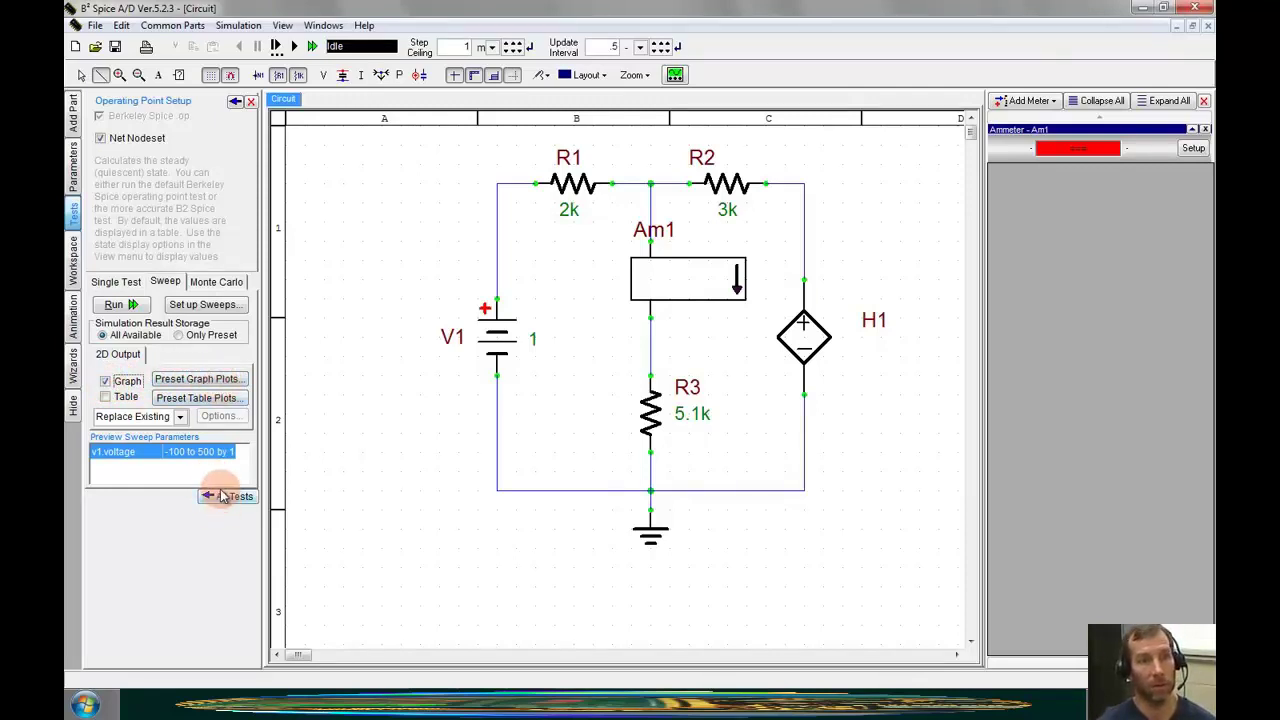
pyautogui.click(116, 306)
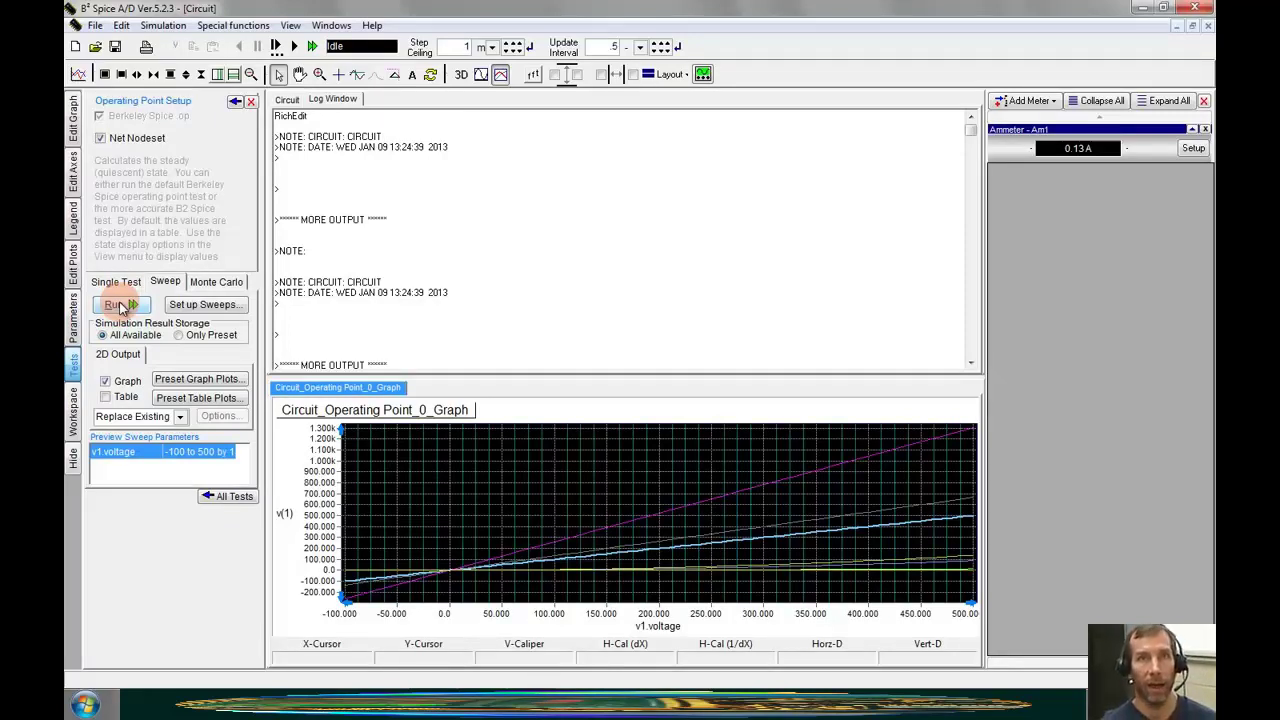
# - Replace all plotted signals with just v(1) and v(4), then rerun the sweep
pyautogui.click(196, 379)
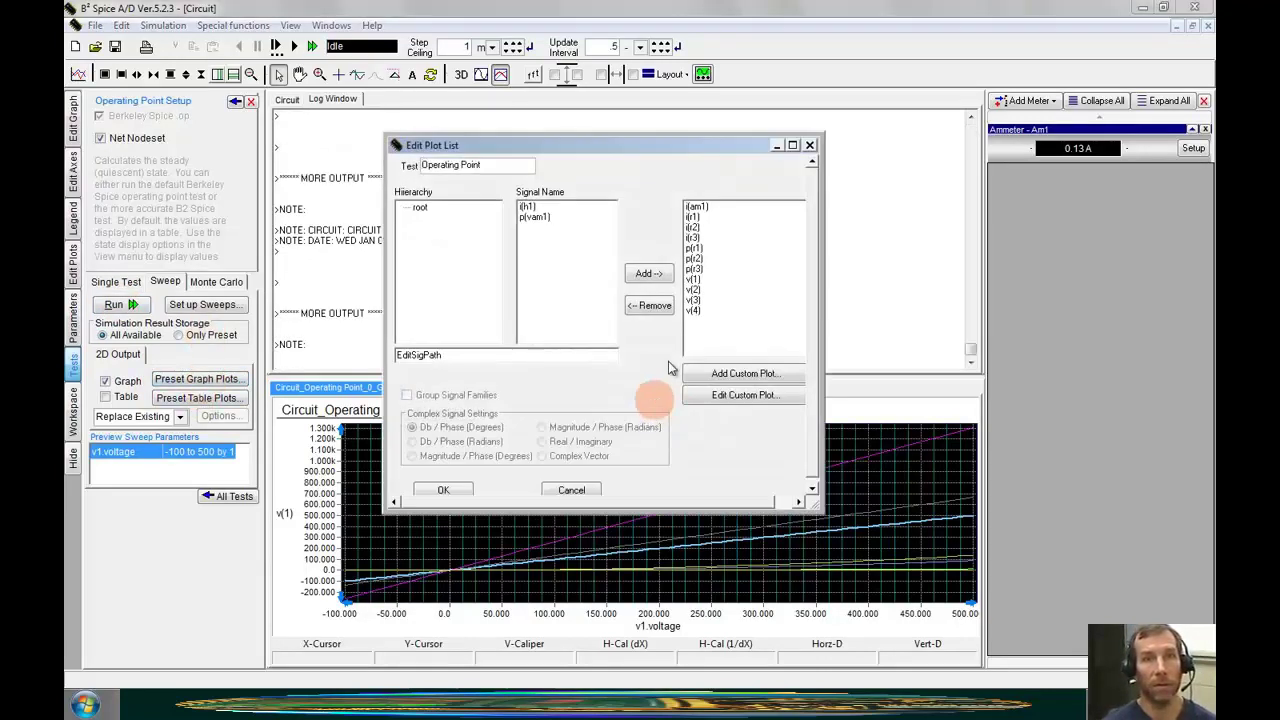
pyautogui.click(726, 208)
pyautogui.keyDown('shift'); pyautogui.click(726, 320); pyautogui.keyUp('shift')
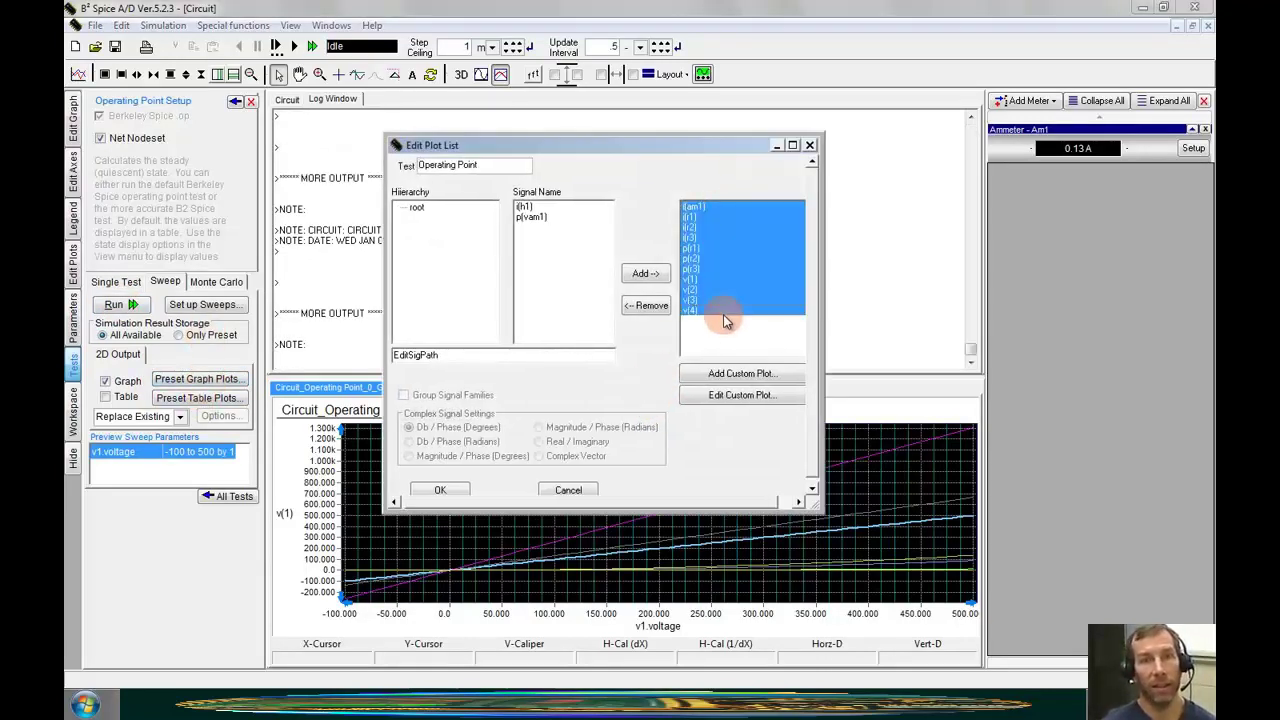
pyautogui.click(640, 307)
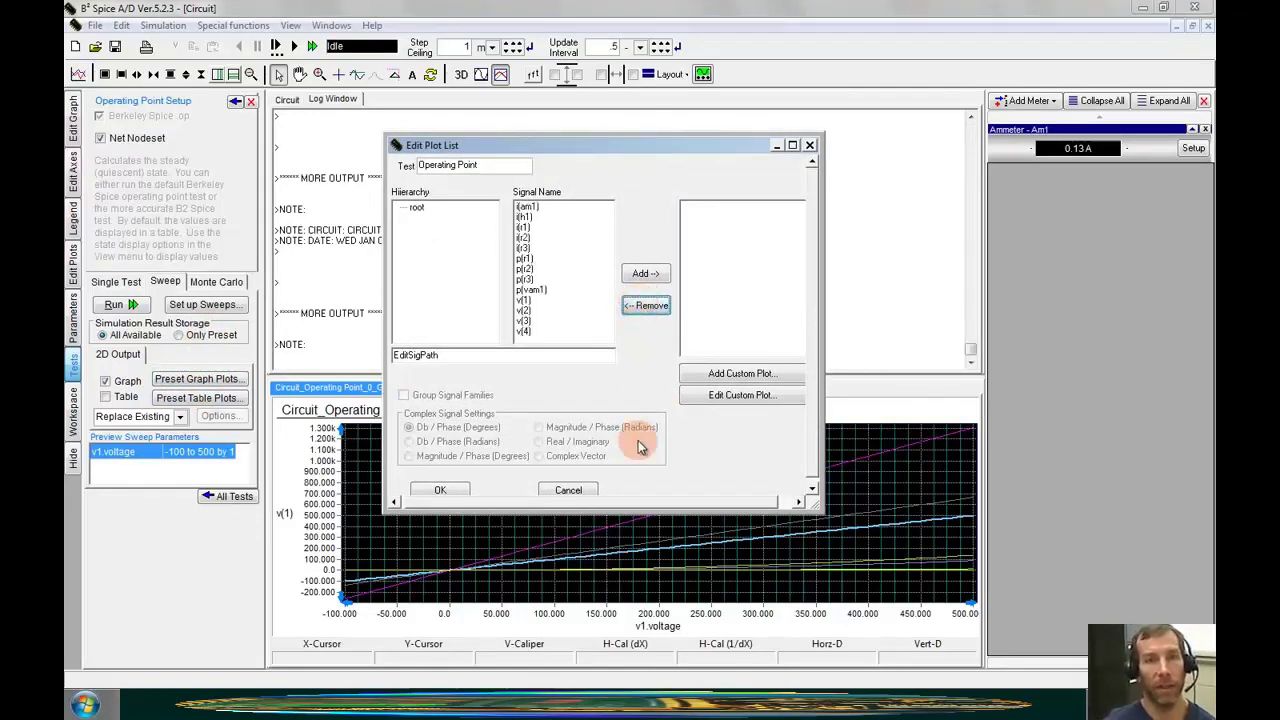
pyautogui.click(545, 300)
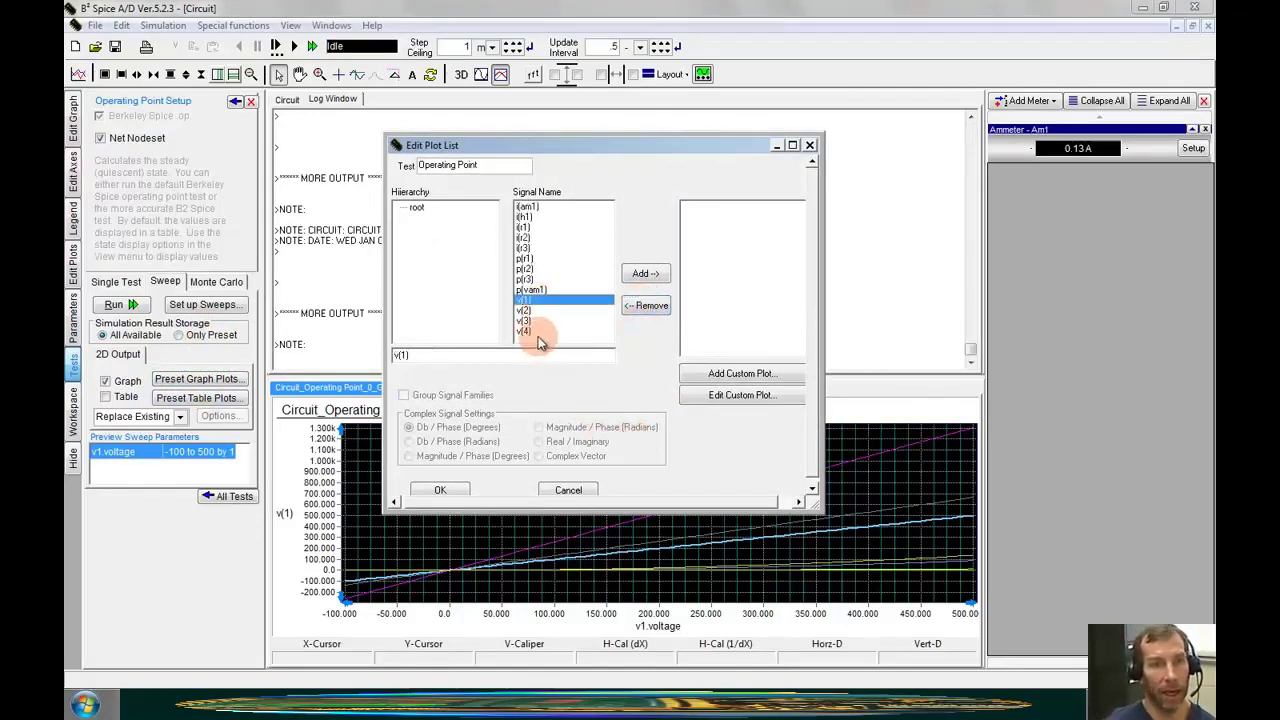
pyautogui.keyDown('ctrl'); pyautogui.click(530, 332); pyautogui.keyUp('ctrl')
pyautogui.click(645, 274)
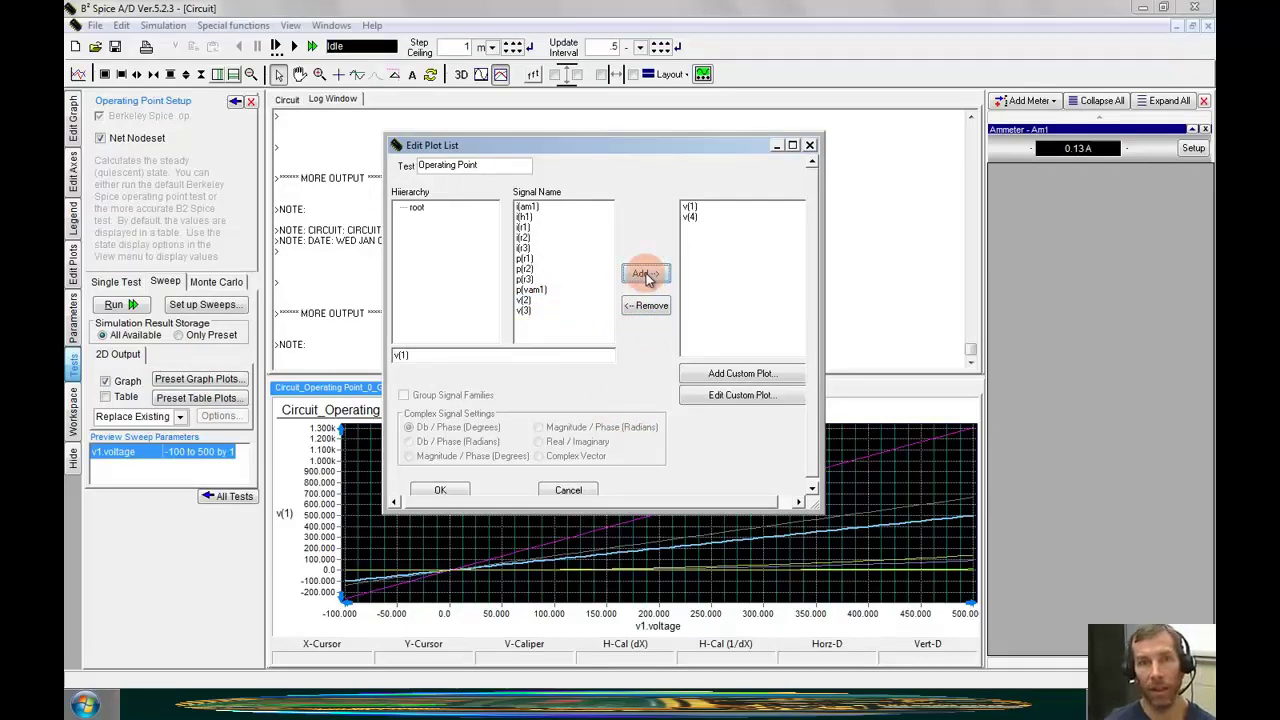
pyautogui.click(446, 488)
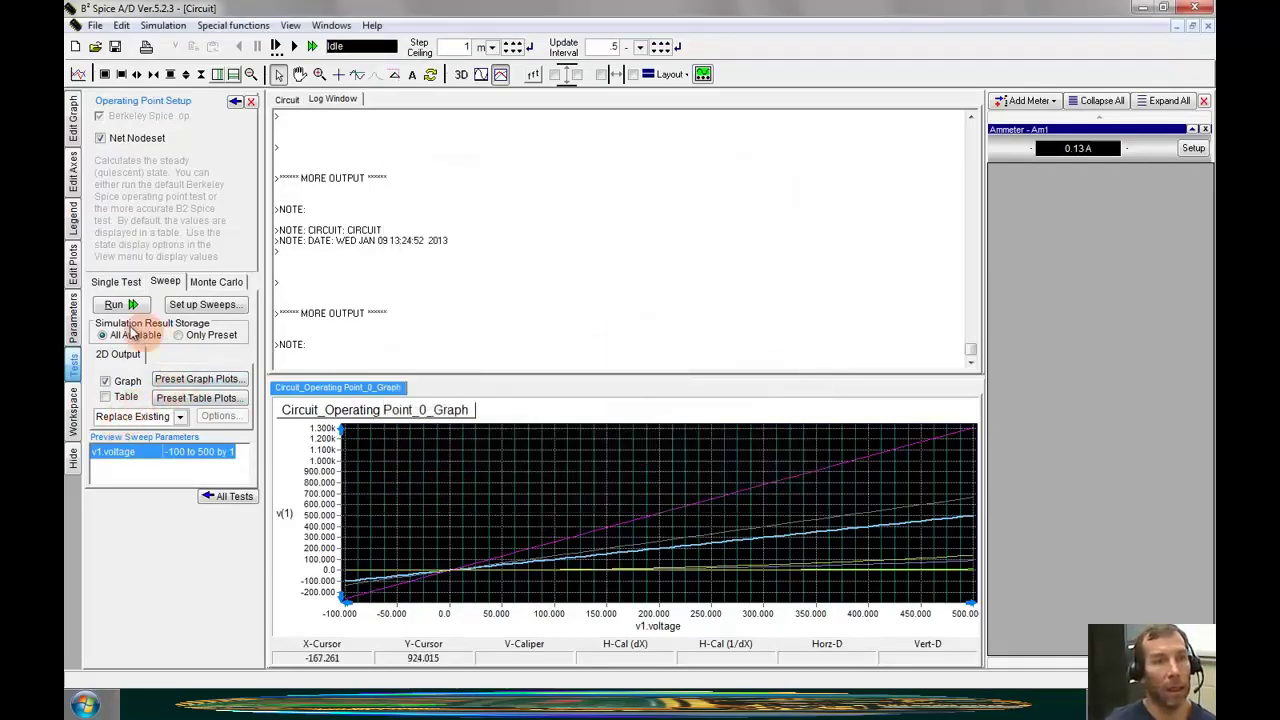
pyautogui.click(120, 308)
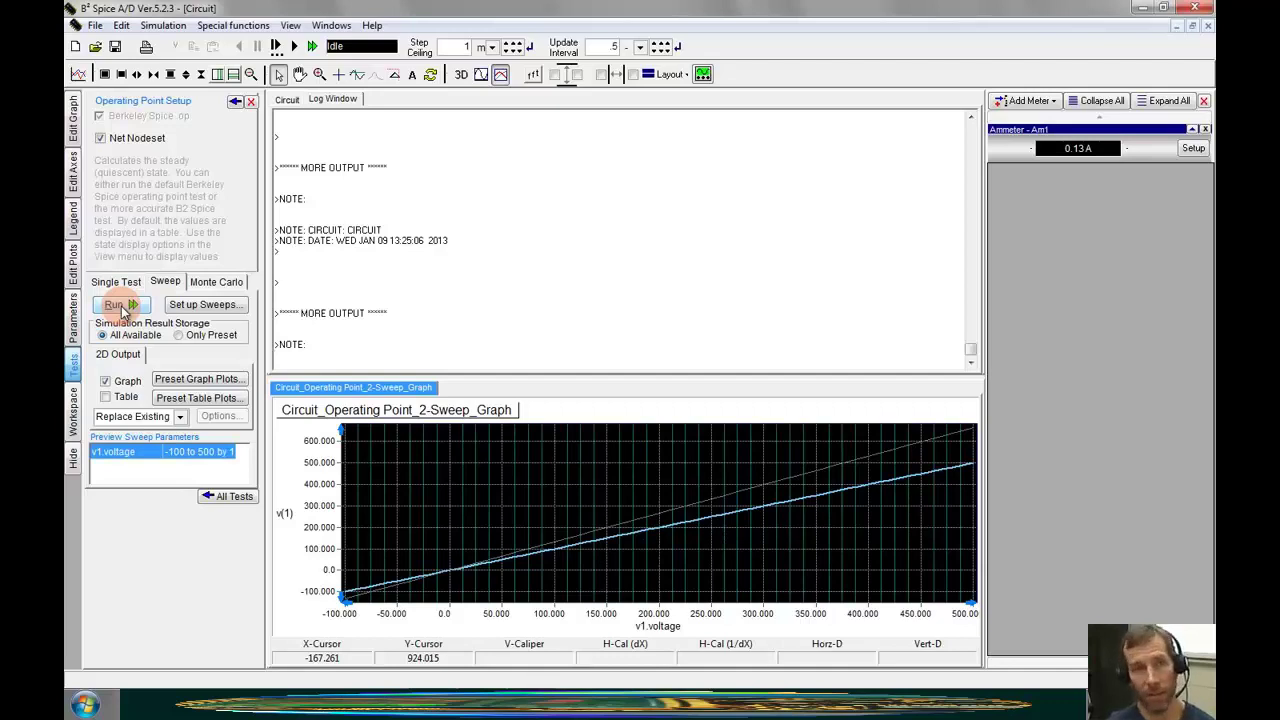
# - Place voltage probes v2 above V1 and v3 right of R2 on the schematic
pyautogui.click(287, 99)
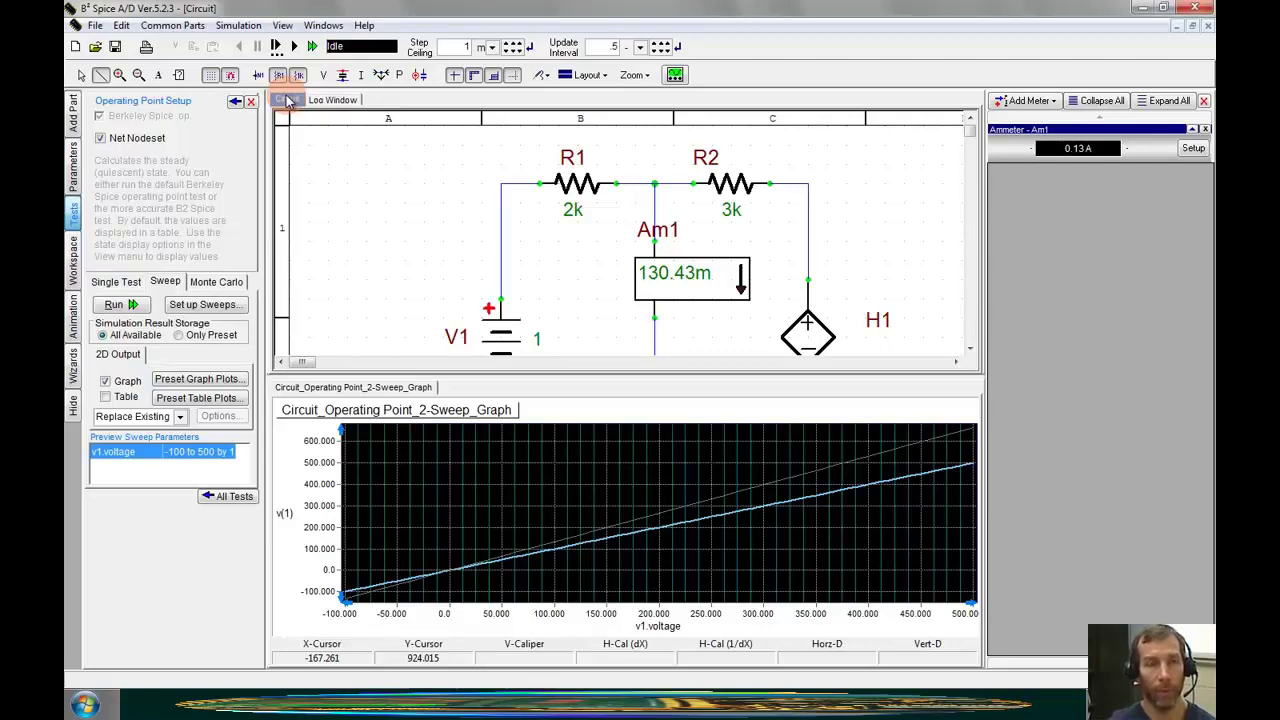
pyautogui.click(172, 30)
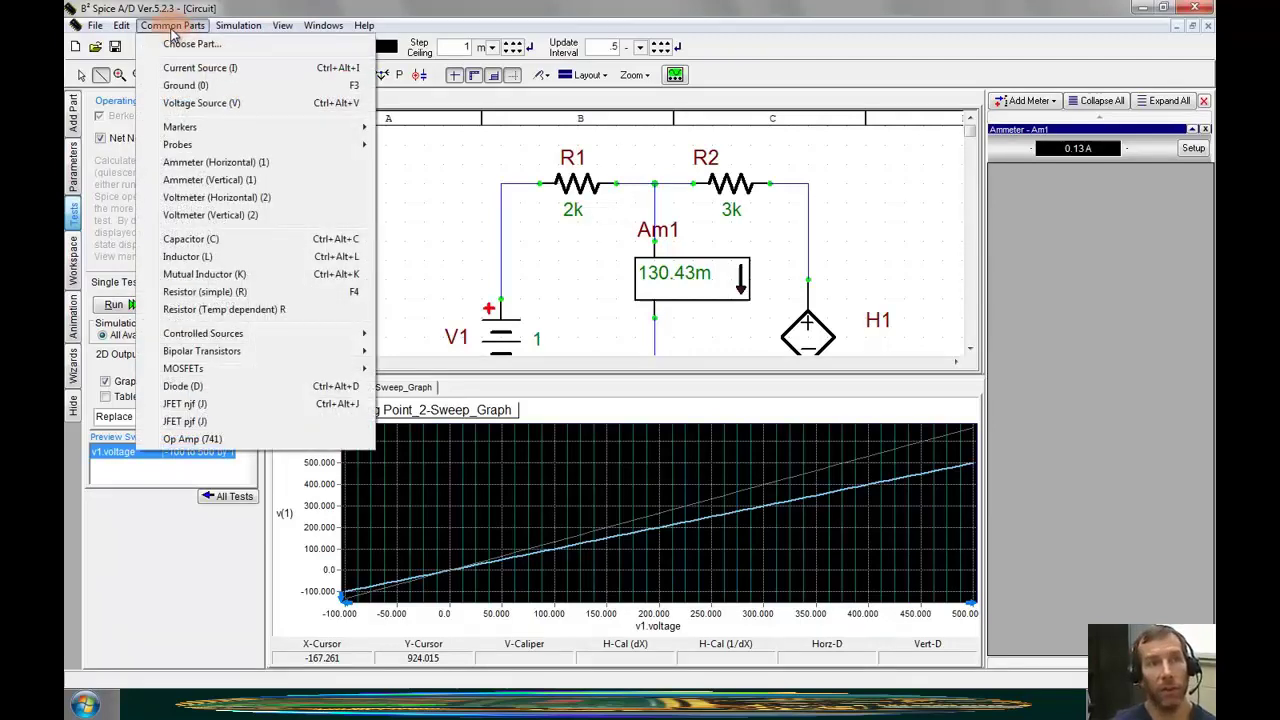
pyautogui.moveTo(218, 148)
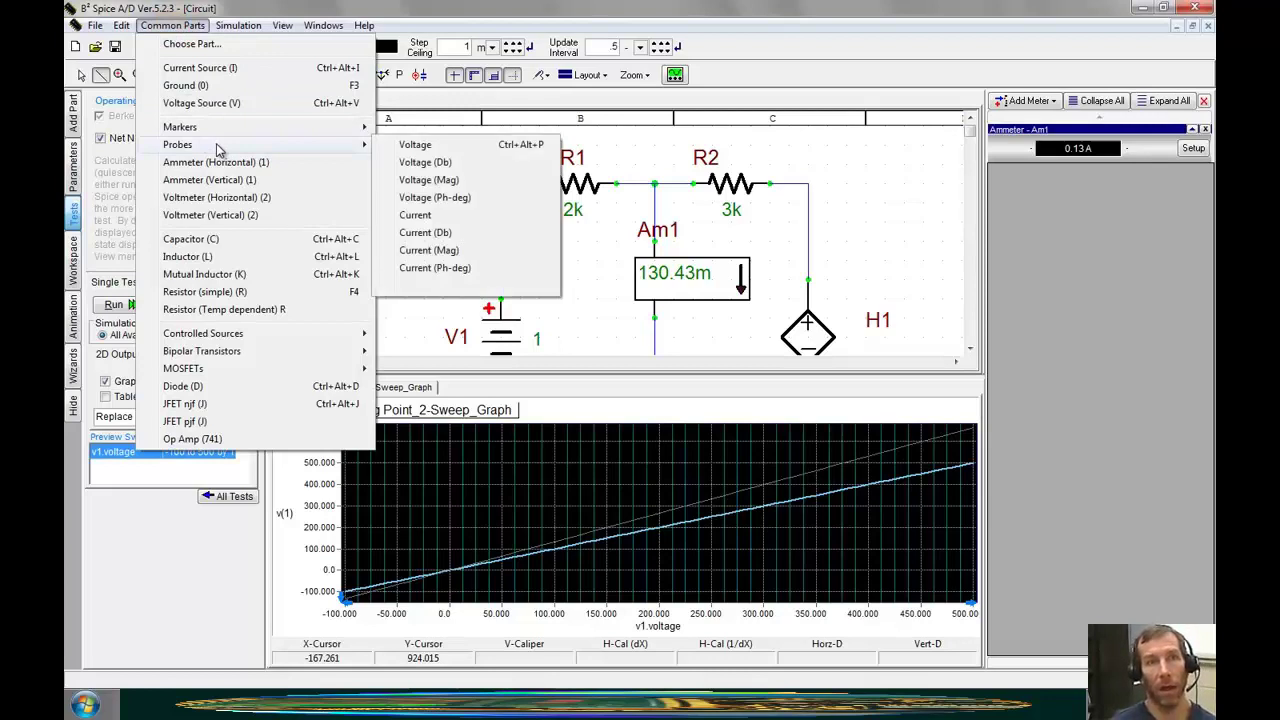
pyautogui.click(447, 150)
pyautogui.click(503, 181)
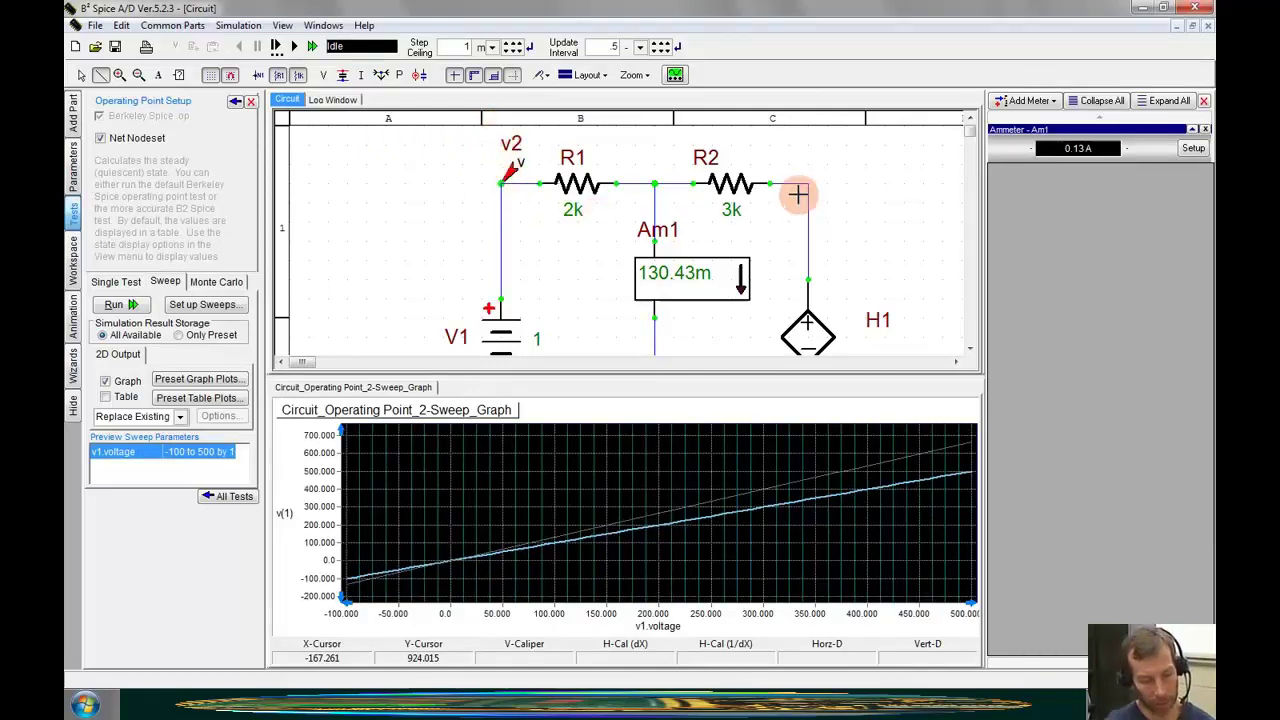
pyautogui.click(808, 183)
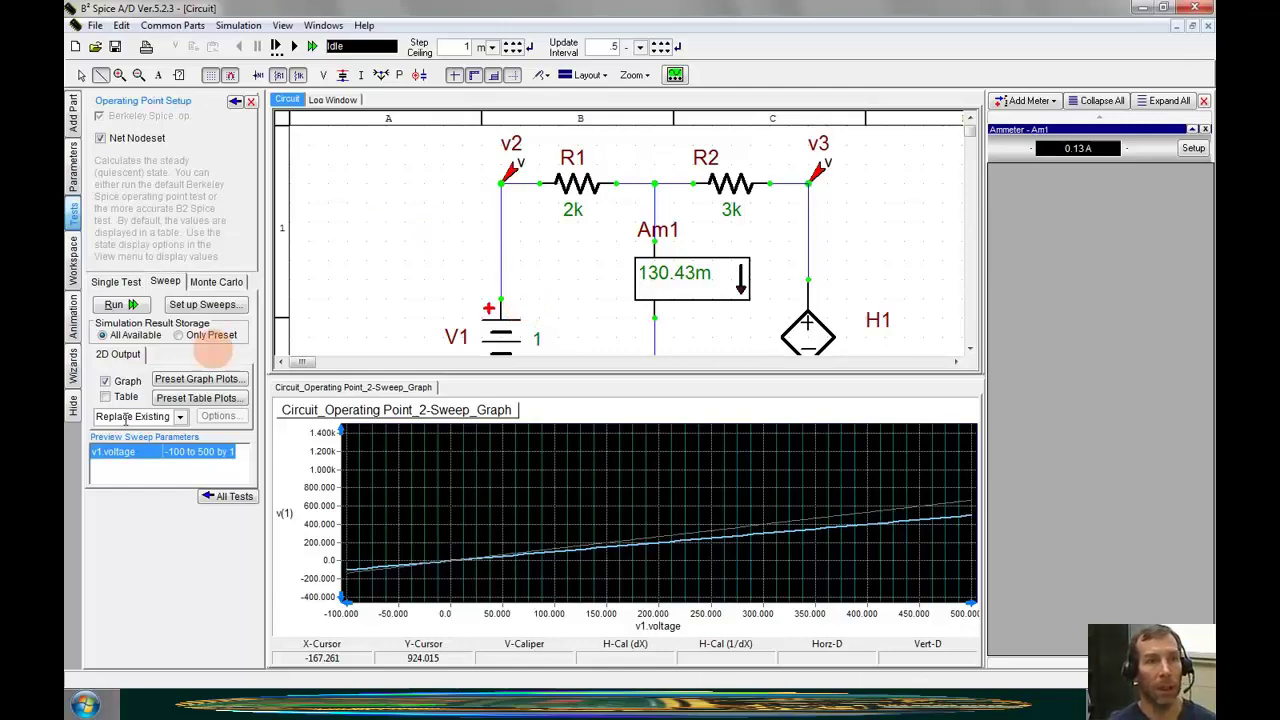
# - Run the sweep, then remove v(1) and v(4) so only v2 and v3 remain plotted
pyautogui.click(120, 305)
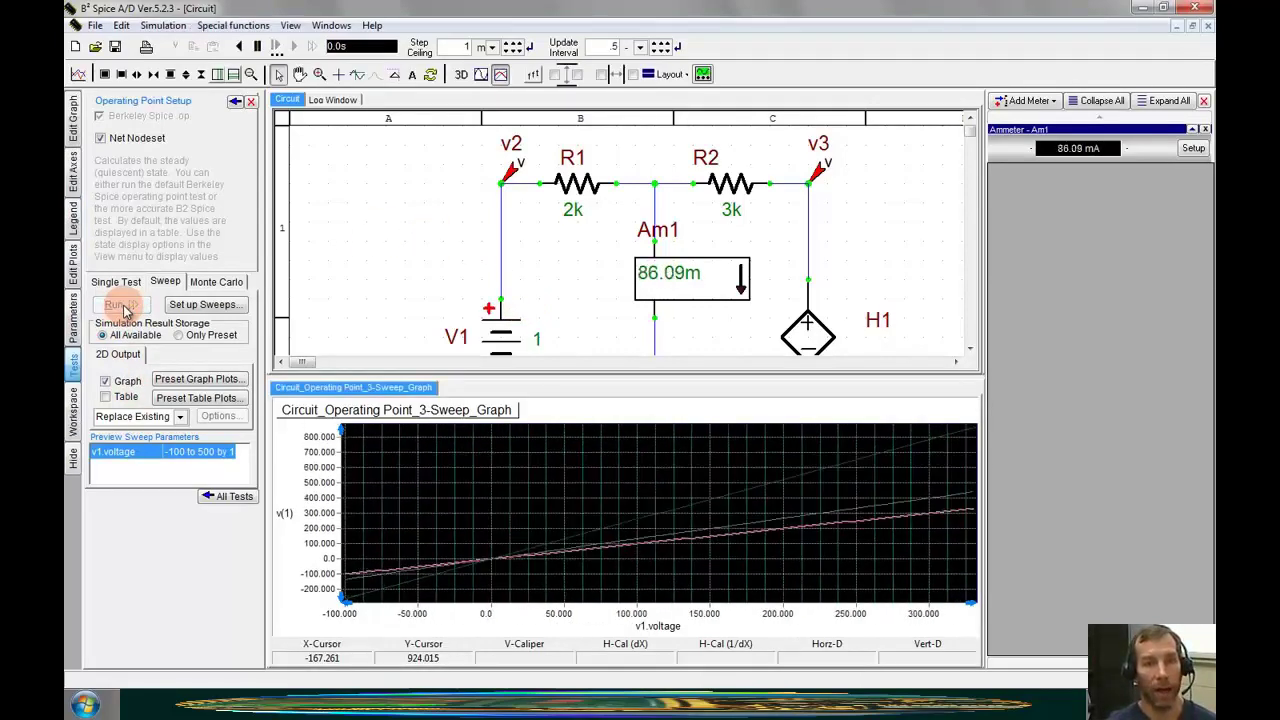
pyautogui.click(180, 379)
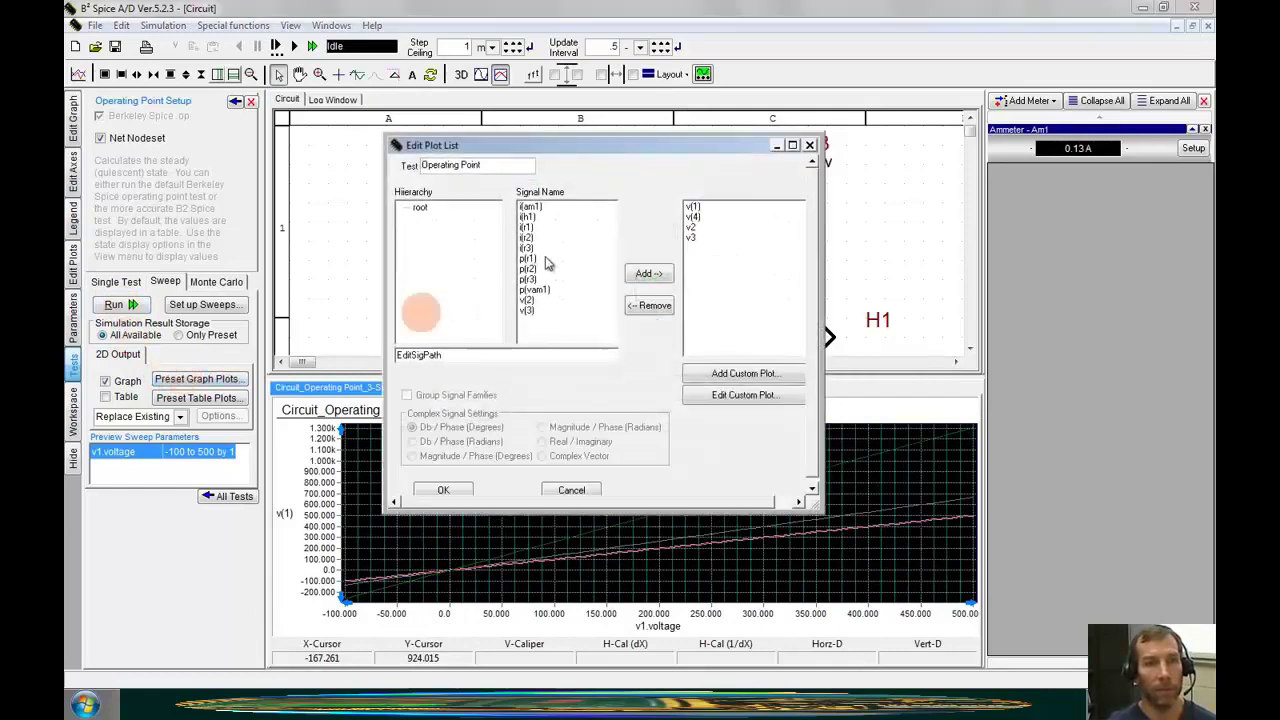
pyautogui.click(705, 206)
pyautogui.click(700, 216)
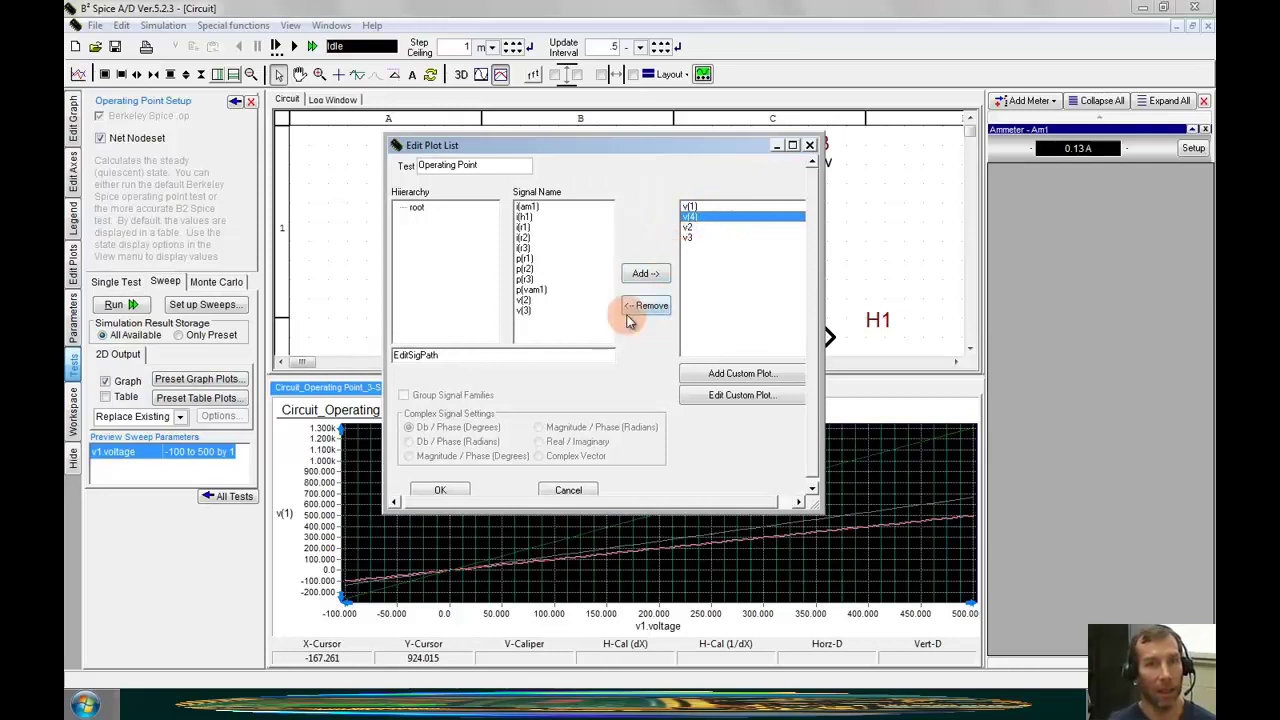
pyautogui.click(646, 305)
pyautogui.click(688, 206)
pyautogui.click(648, 306)
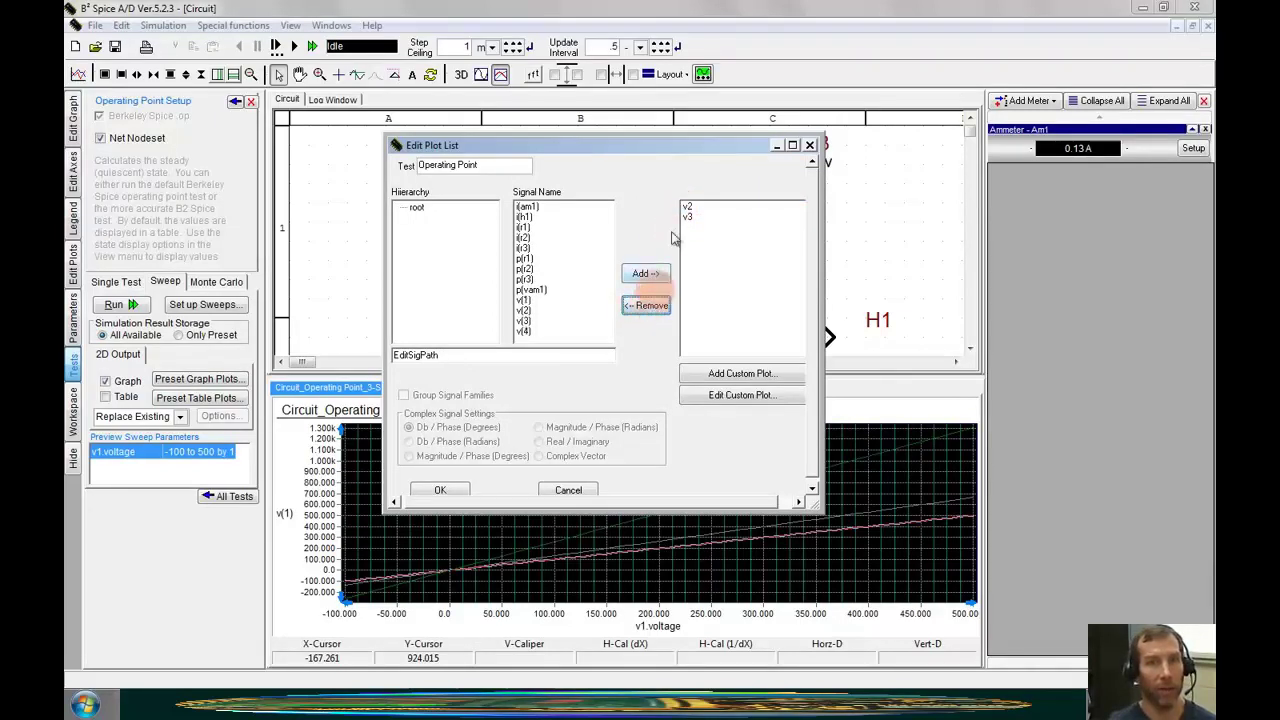
pyautogui.click(440, 489)
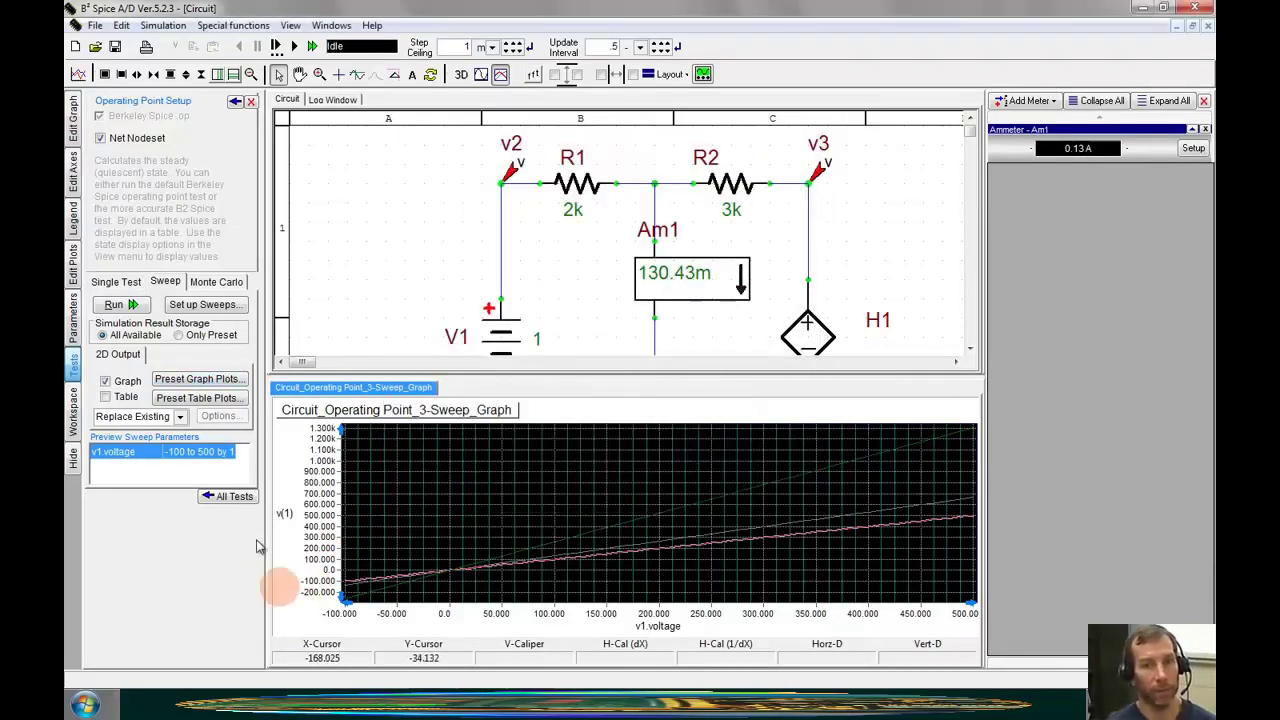
# - Rerun the sweep to graph probes v2 and v3 against V1 voltage
pyautogui.click(115, 338)
pyautogui.click(114, 304)
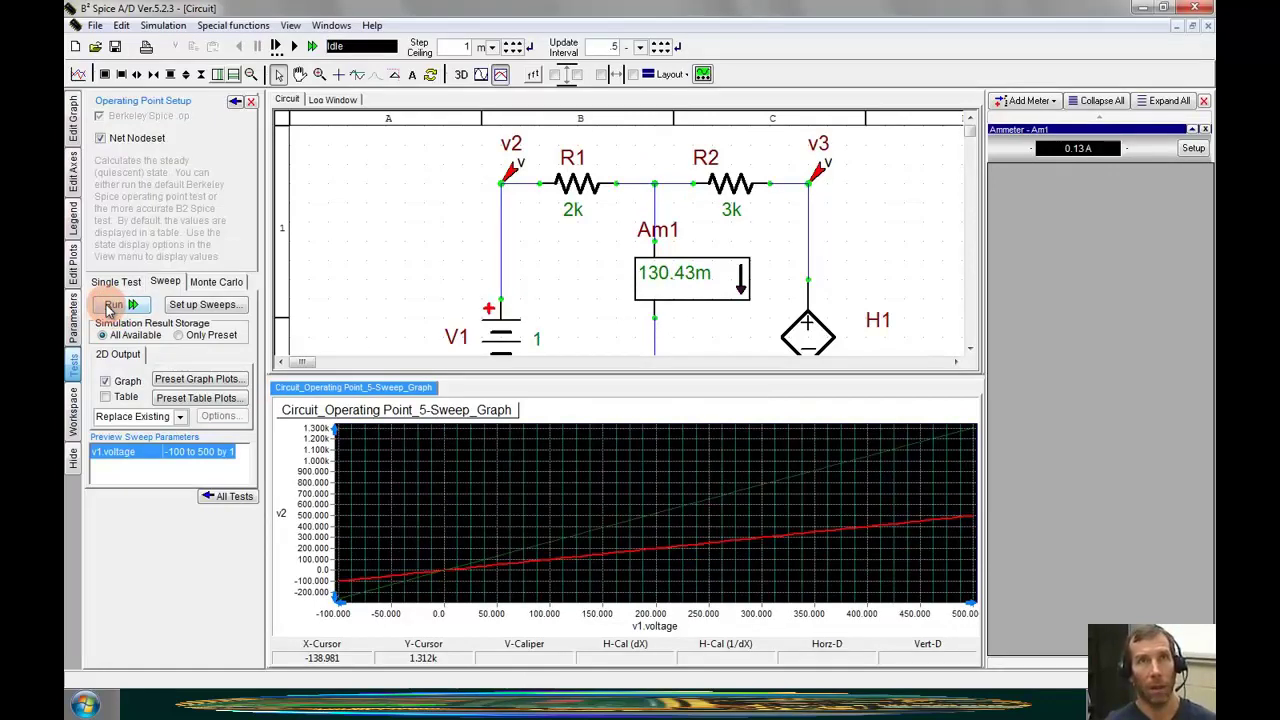
pyautogui.click(112, 307)
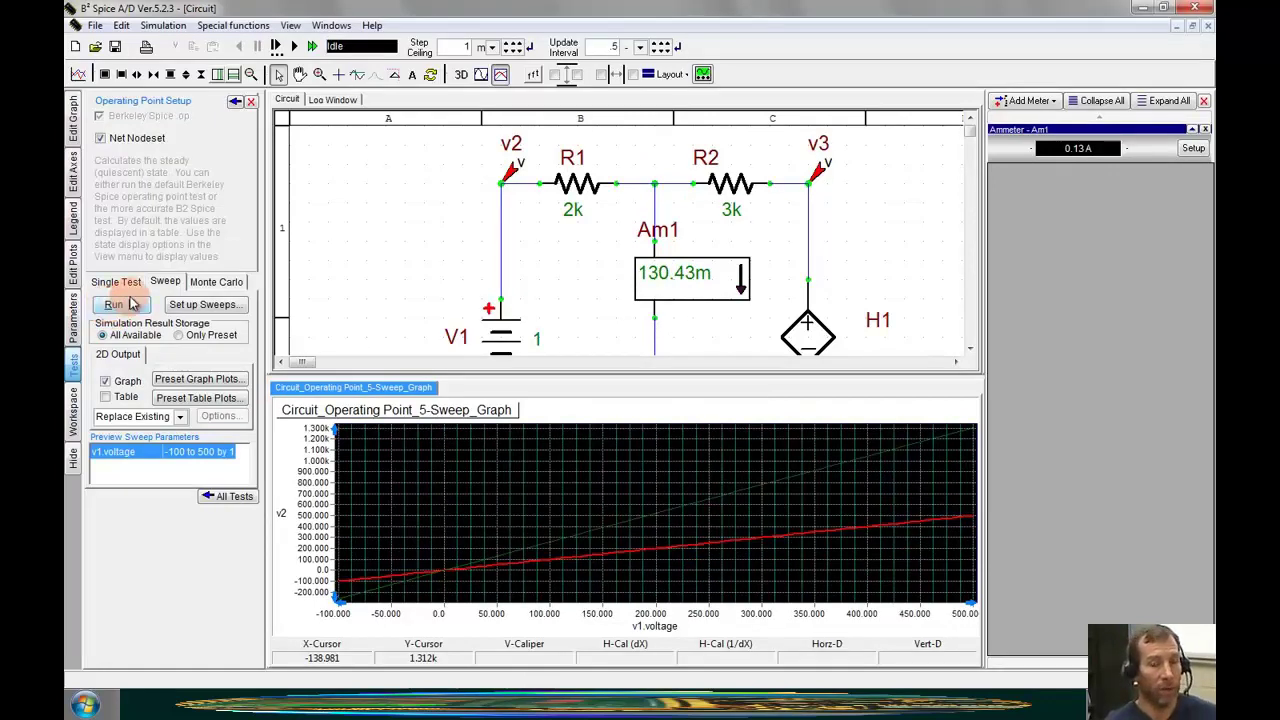